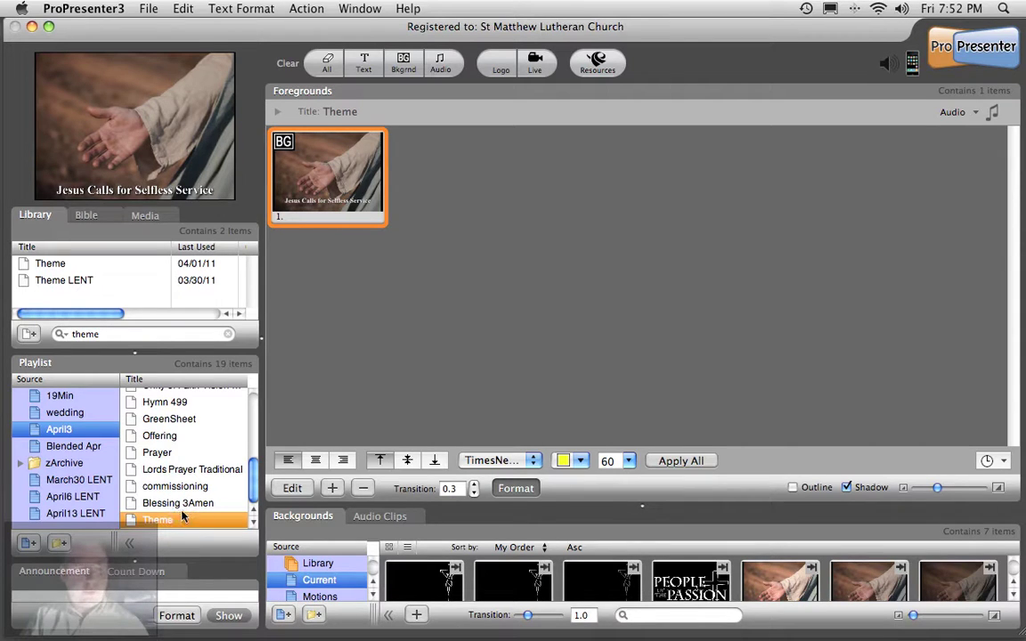
# - Minimize ProPresenter, bring up 11_April_3.txt, and select the Make Me a Servant closing hymn text
pyautogui.click(32, 27)
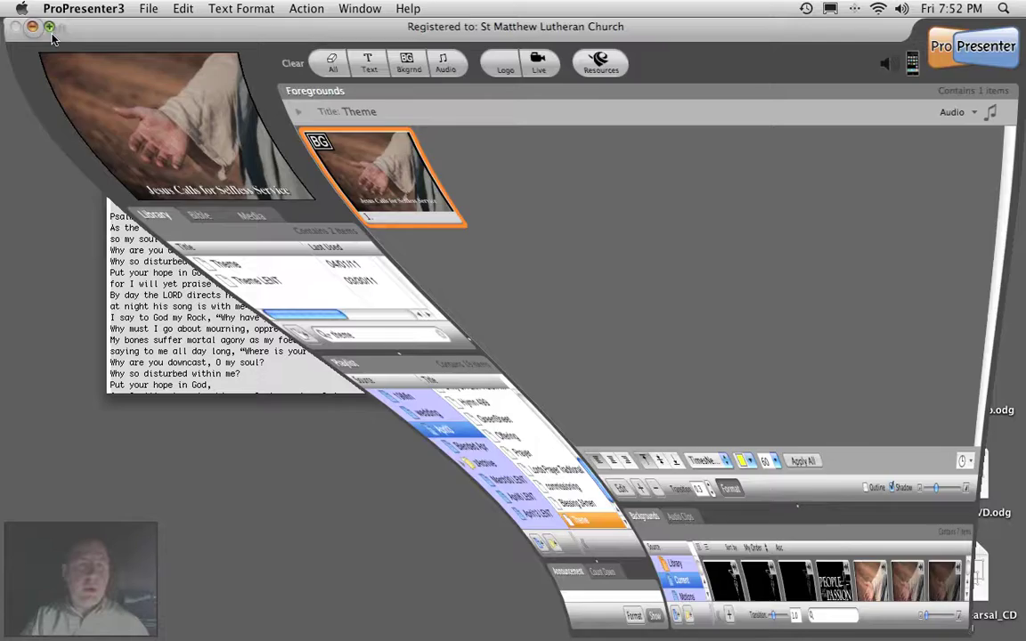
pyautogui.click(339, 147)
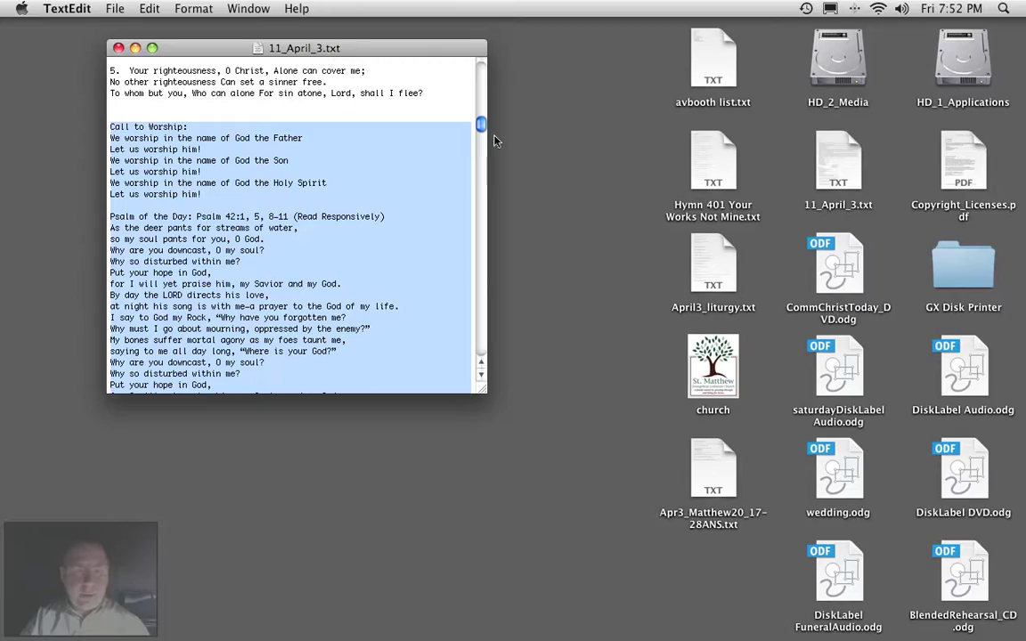
pyautogui.moveTo(481, 125); pyautogui.dragTo(472, 217)
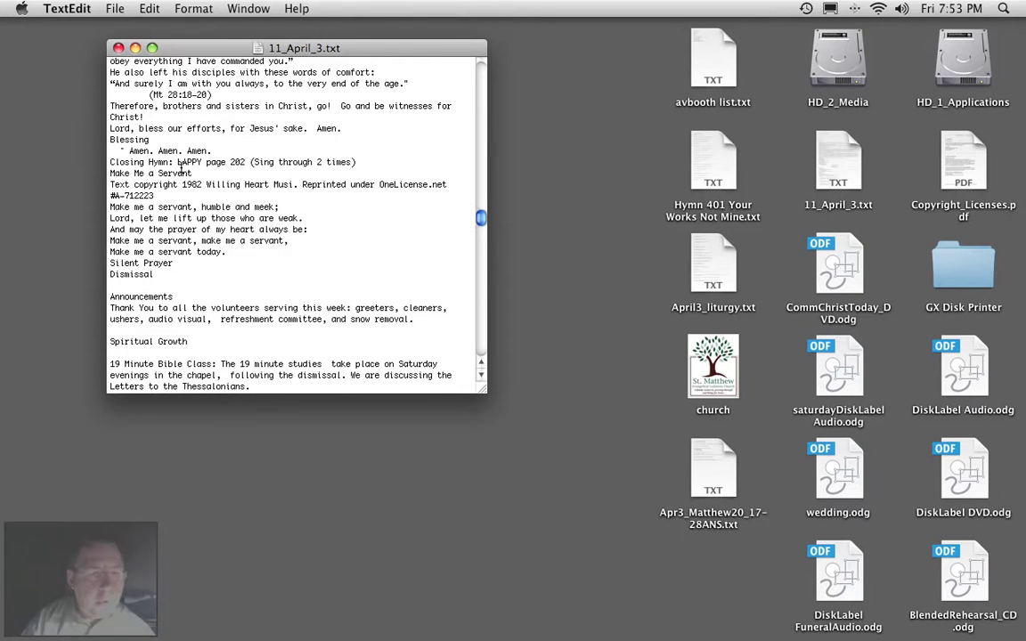
pyautogui.moveTo(176, 162); pyautogui.dragTo(238, 251)
pyautogui.press('super+c')
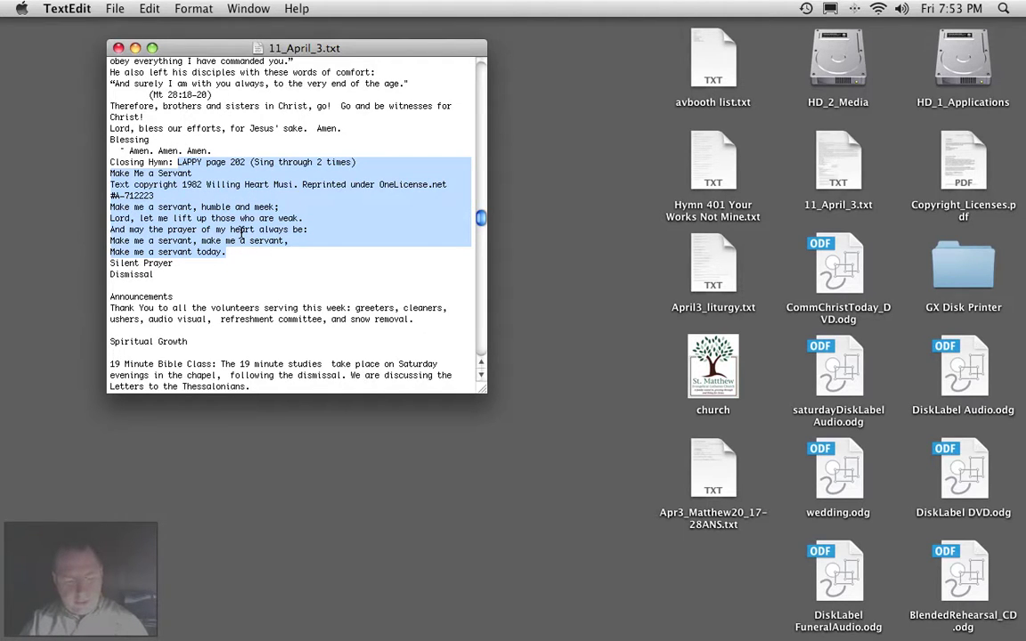
# - Paste the hymn into a new document and break the copyright notice before 'Reprinted'
pyautogui.press('super+n')
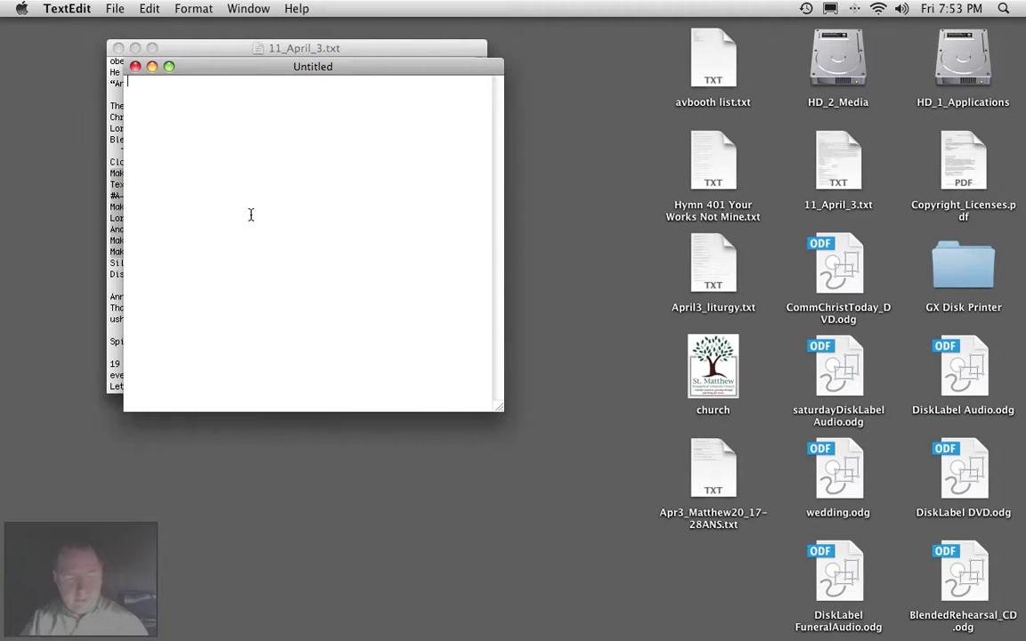
pyautogui.press('super+v')
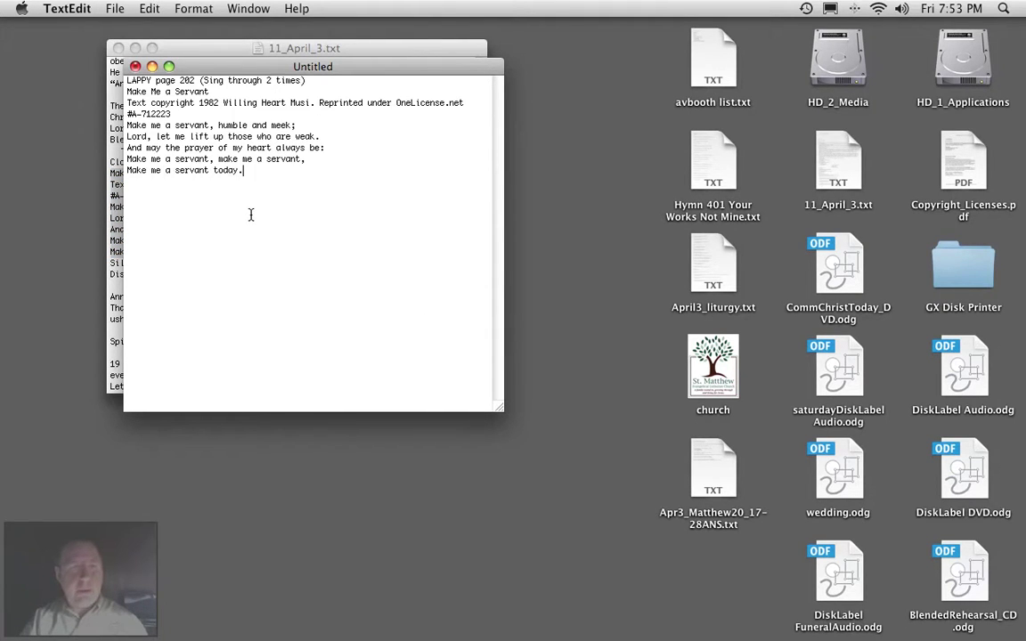
pyautogui.click(218, 91)
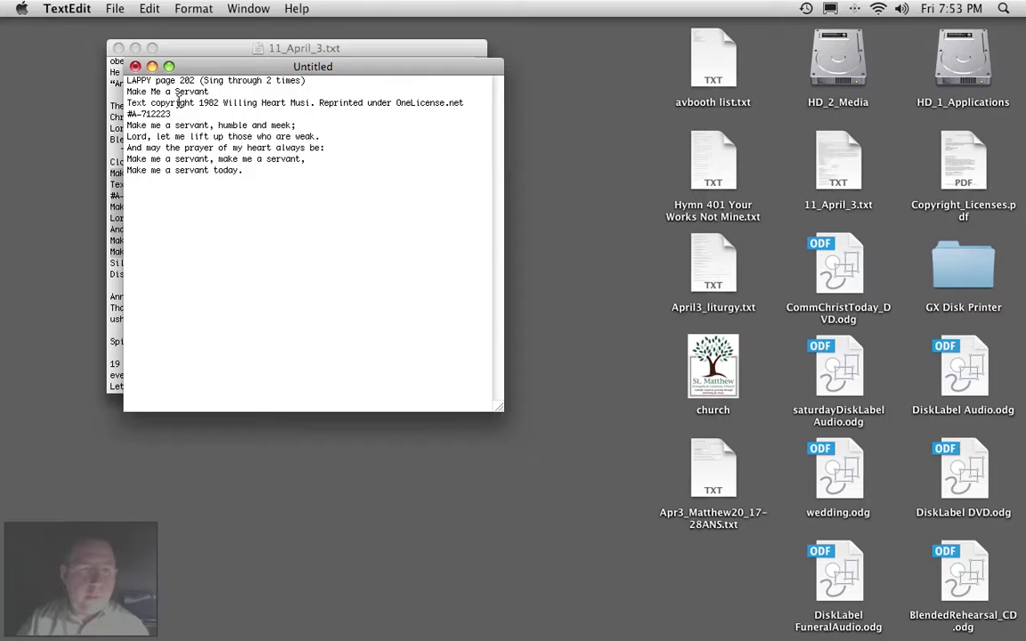
pyautogui.click(319, 104)
pyautogui.press('Return')
pyautogui.press('End')
pyautogui.press('Delete')
pyautogui.click(329, 114)
pyautogui.press('Return')
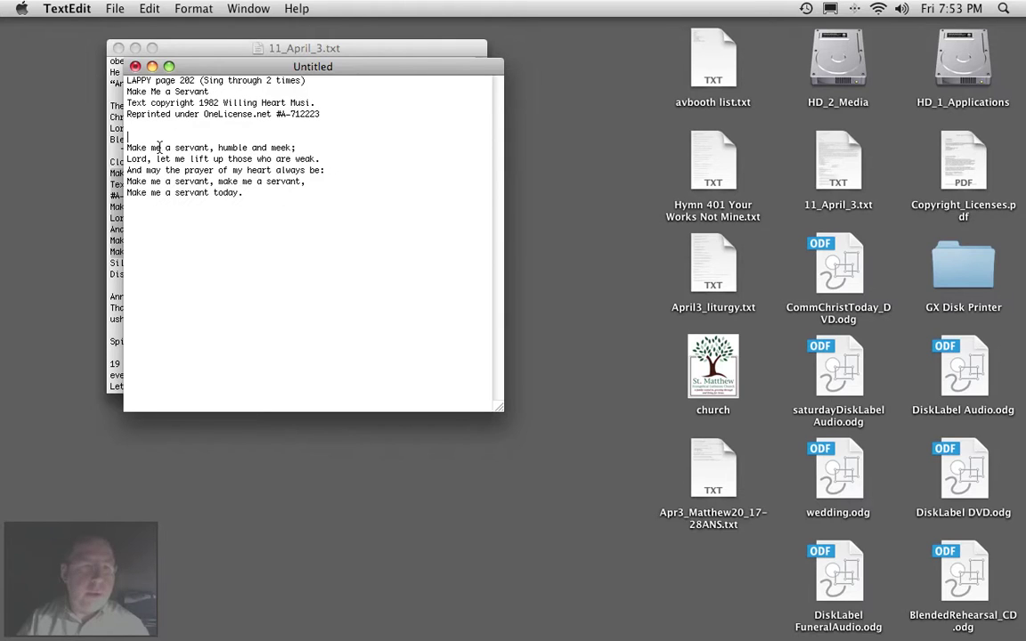
# - Label the first verse 'Verse 1', number its first line '1.', and paste a copy below
pyautogui.write('Ve')
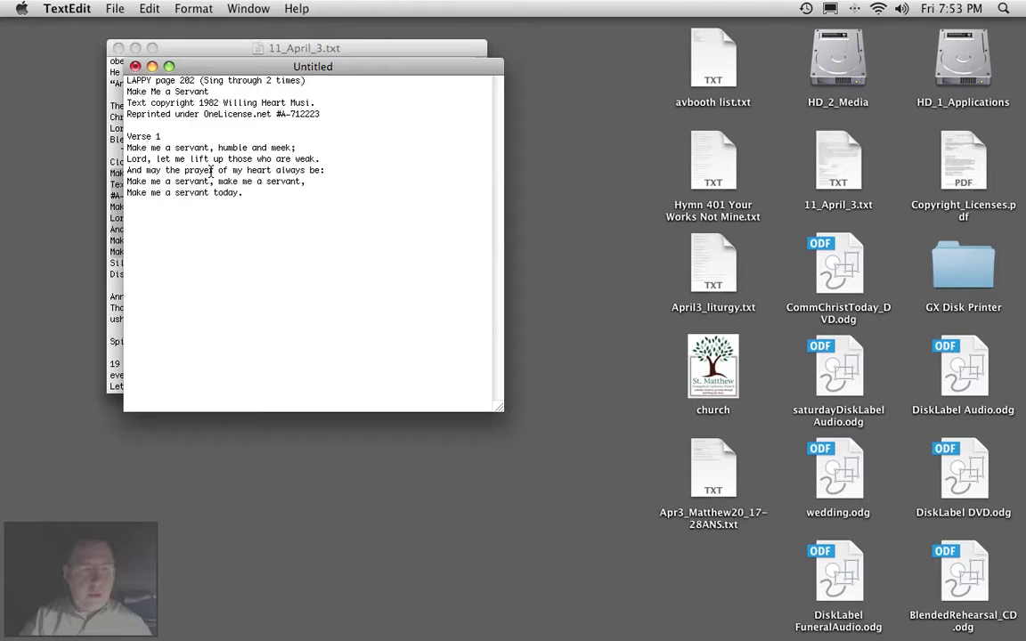
pyautogui.write('rse 1')
pyautogui.click(128, 148)
pyautogui.write('1.')
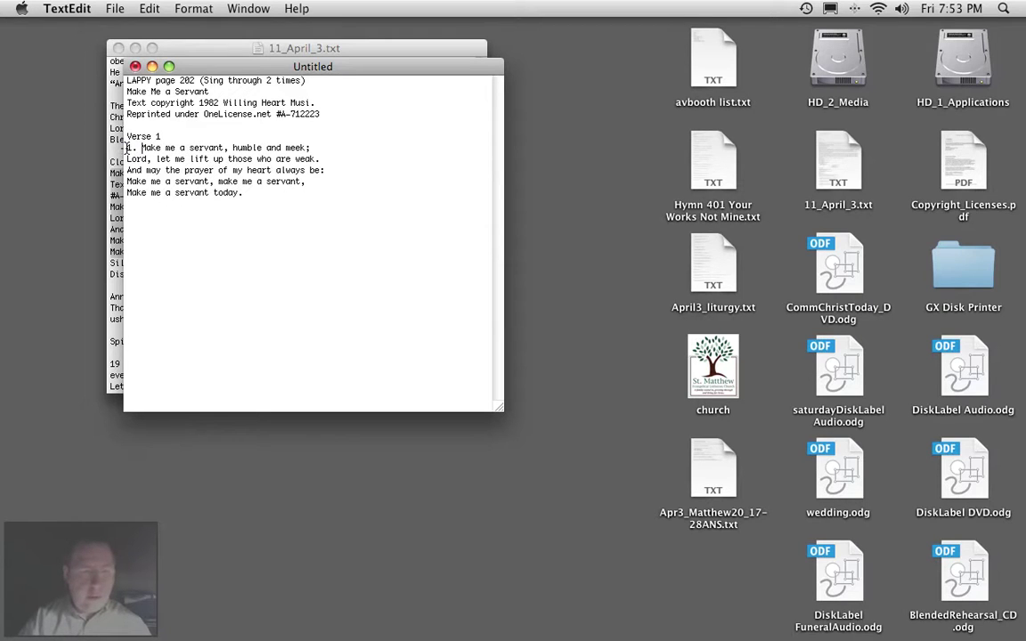
pyautogui.moveTo(248, 195); pyautogui.dragTo(128, 135)
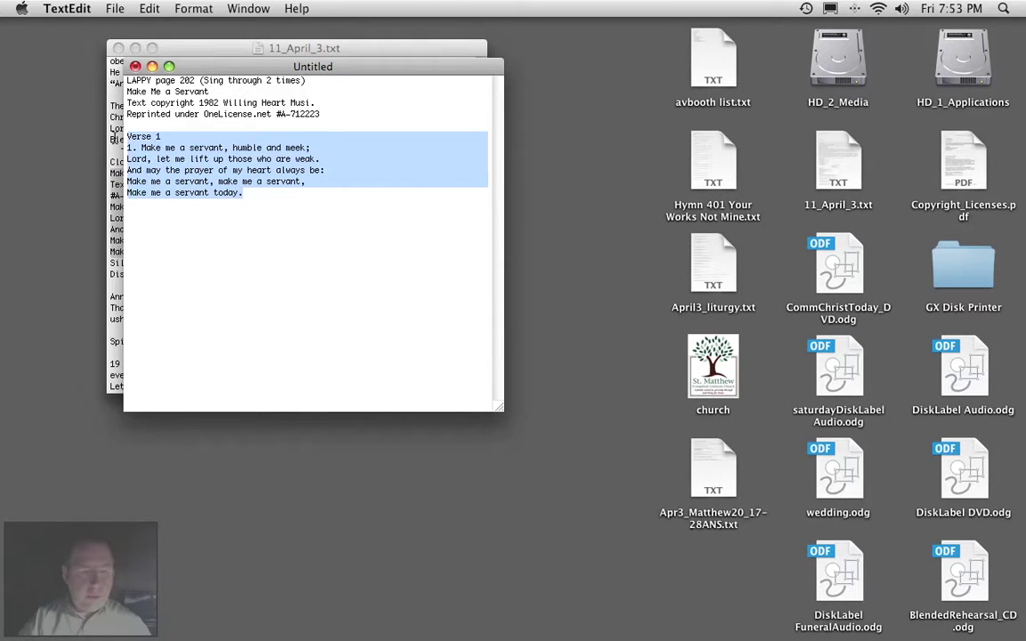
pyautogui.press('super+c')
pyautogui.click(144, 211)
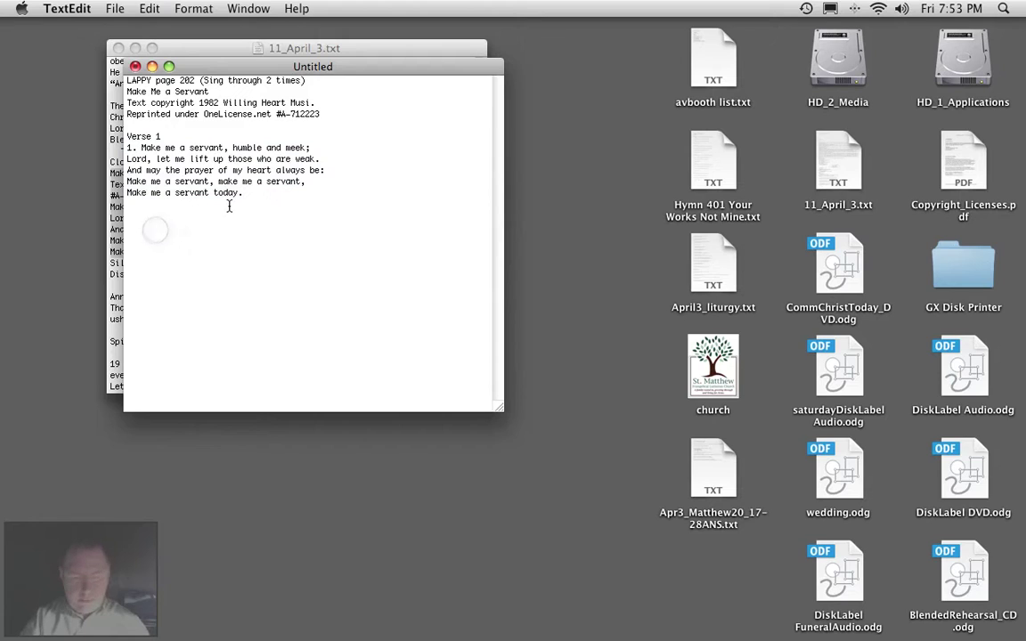
pyautogui.press('Return')
pyautogui.press('Return')
pyautogui.press('super+v')
# - Renumber the copy as Verse 2 with '2.' and erase the sing-through note
pyautogui.click(164, 216)
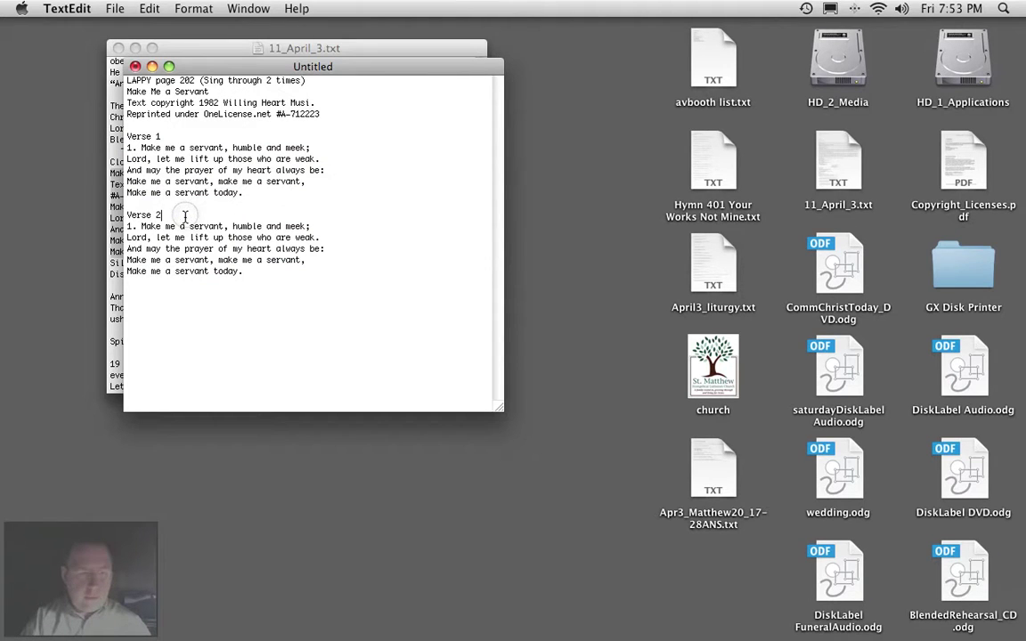
pyautogui.press('BackSpace')
pyautogui.write('2')
pyautogui.click(133, 226)
pyautogui.press('BackSpace')
pyautogui.write('2')
pyautogui.click(305, 80)
pyautogui.press('BackSpace')
pyautogui.press('BackSpace')
pyautogui.press('BackSpace')
pyautogui.press('BackSpace')
pyautogui.press('BackSpace')
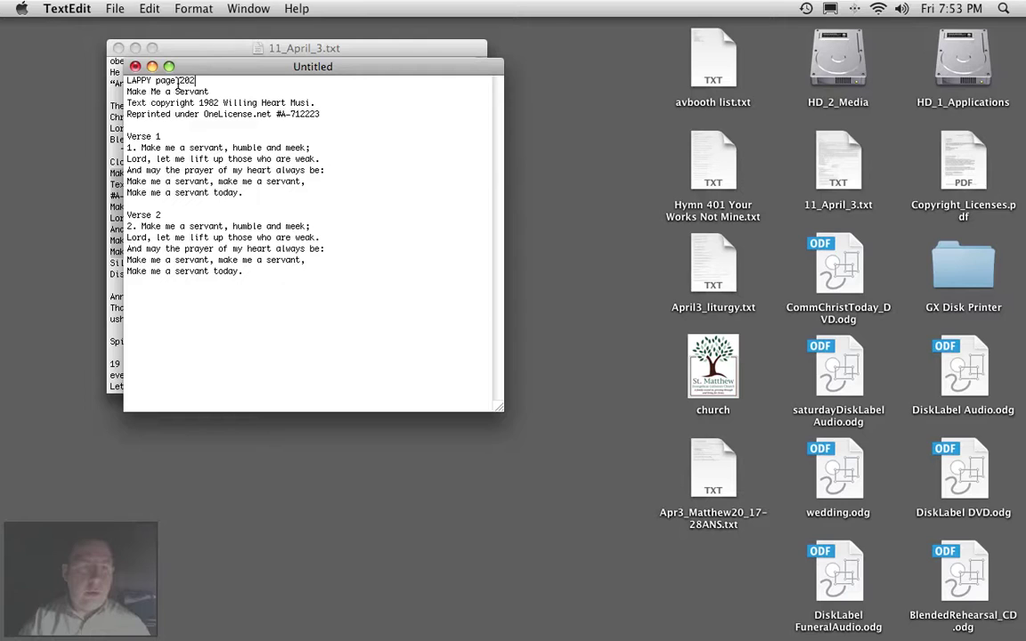
# - Move the title 'Make Me a Servant' onto its own top line
pyautogui.moveTo(208, 91); pyautogui.dragTo(126, 91)
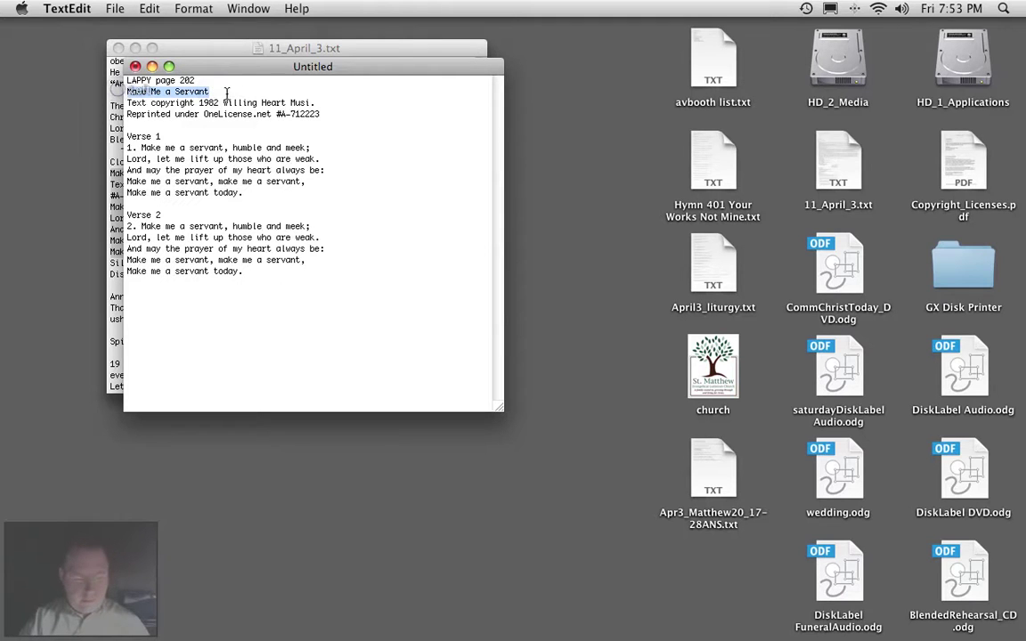
pyautogui.press('super+x')
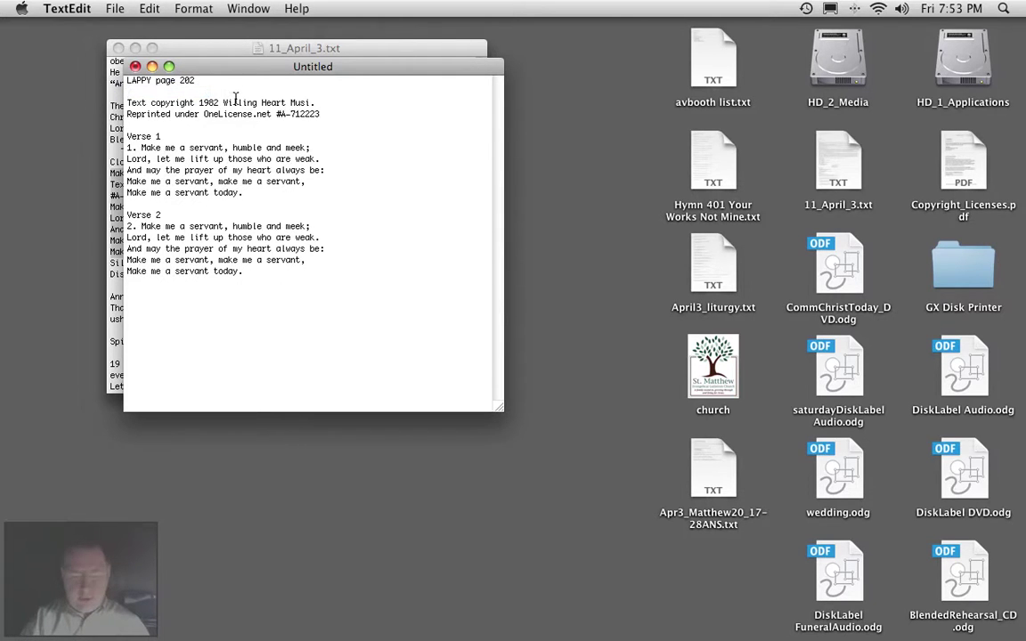
pyautogui.press('Return')
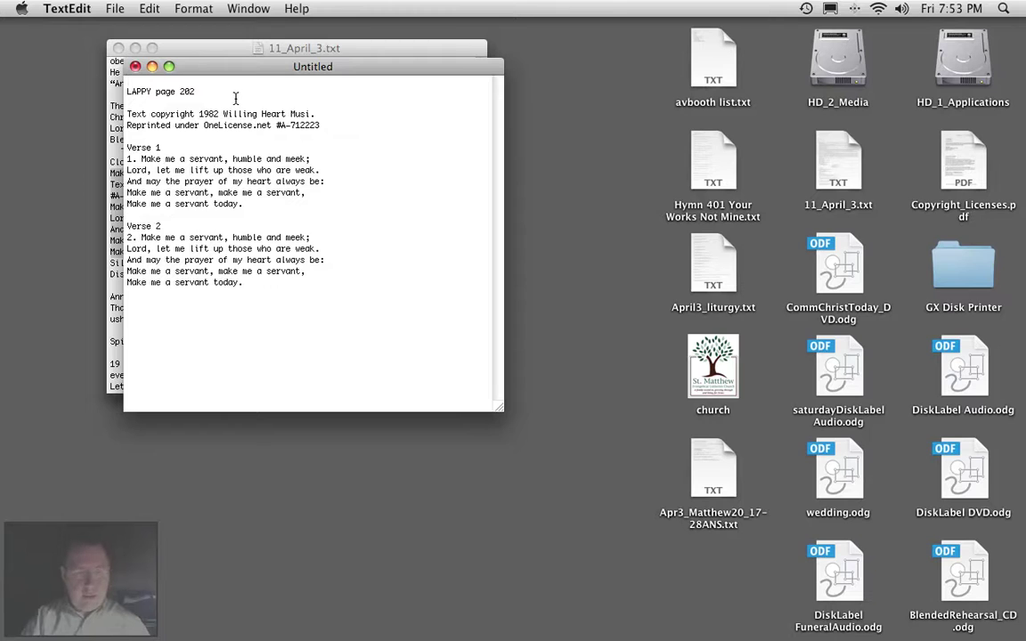
pyautogui.press('super+v')
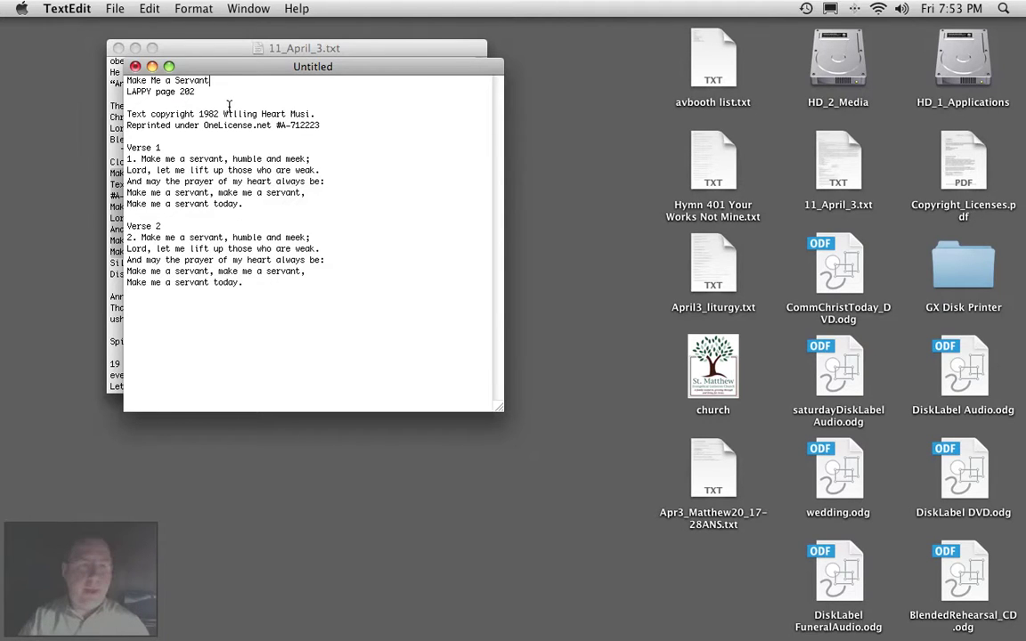
# - Shorten 'LAPPY page 202' to 'LAPPY 202' and adjust blank lines before Verse 1
pyautogui.click(180, 92)
pyautogui.press('BackSpace')
pyautogui.press('BackSpace')
pyautogui.press('BackSpace')
pyautogui.press('BackSpace')
pyautogui.press('BackSpace')
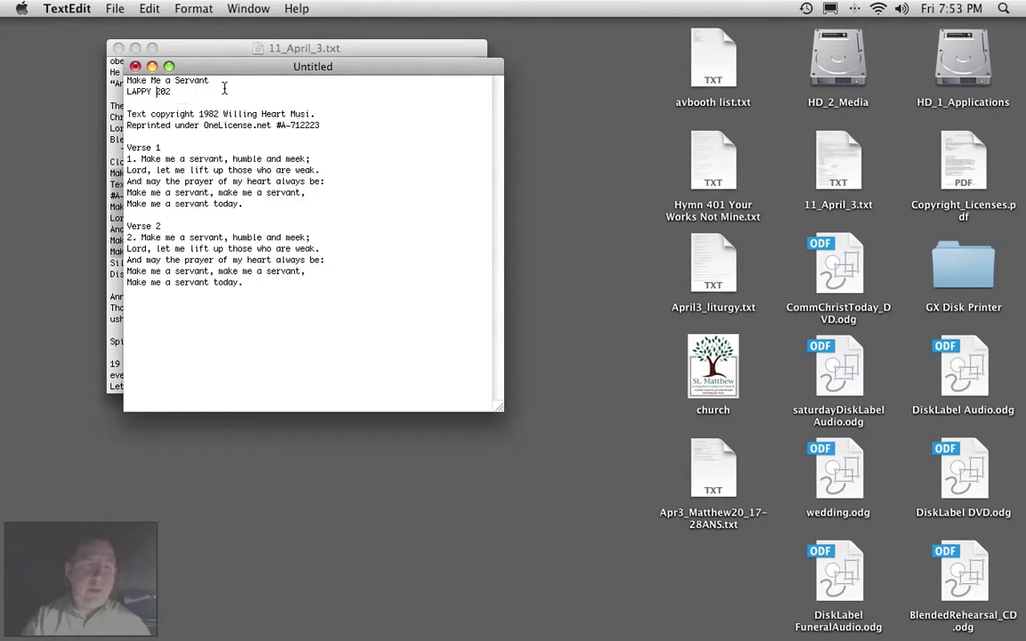
pyautogui.click(218, 93)
pyautogui.press('Delete')
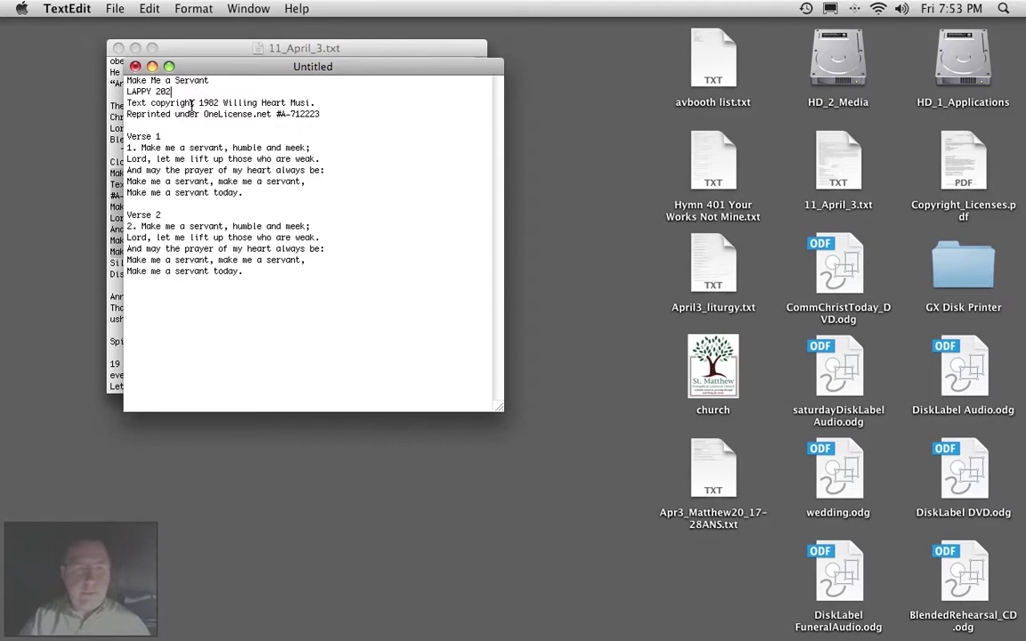
pyautogui.click(156, 129)
pyautogui.press('Return')
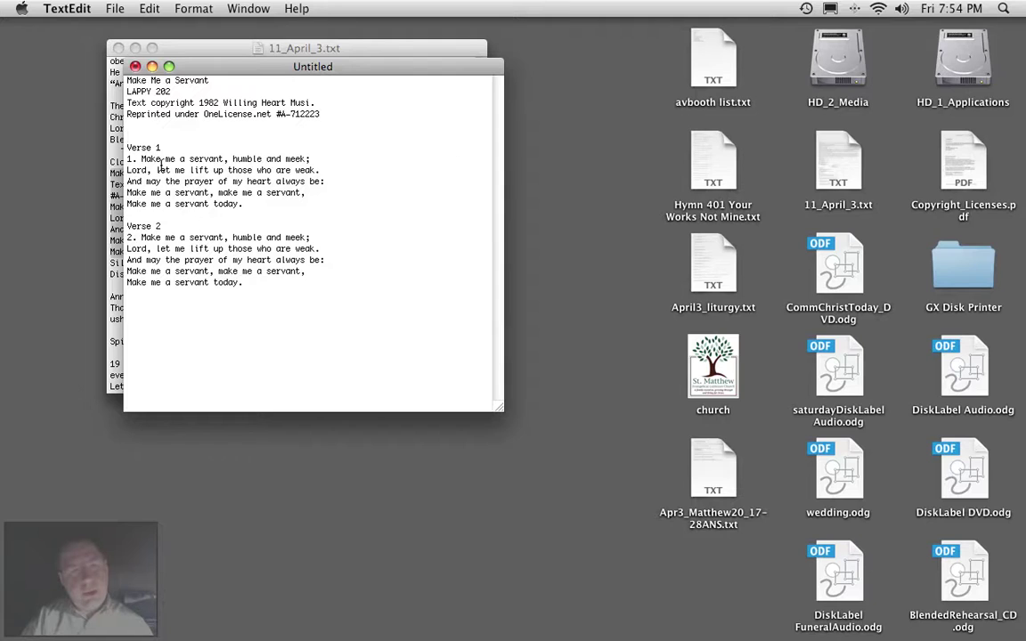
# - Insert blank lines between the lyric lines of Verse 1 and Verse 2 so each phrase is separate
pyautogui.click(127, 182)
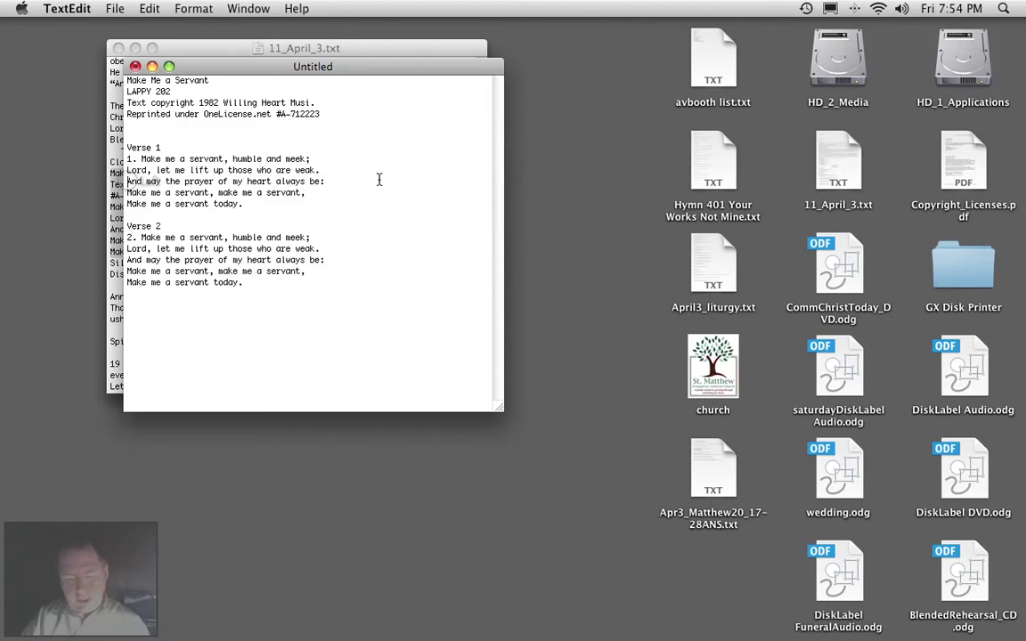
pyautogui.press('Return')
pyautogui.press('Return')
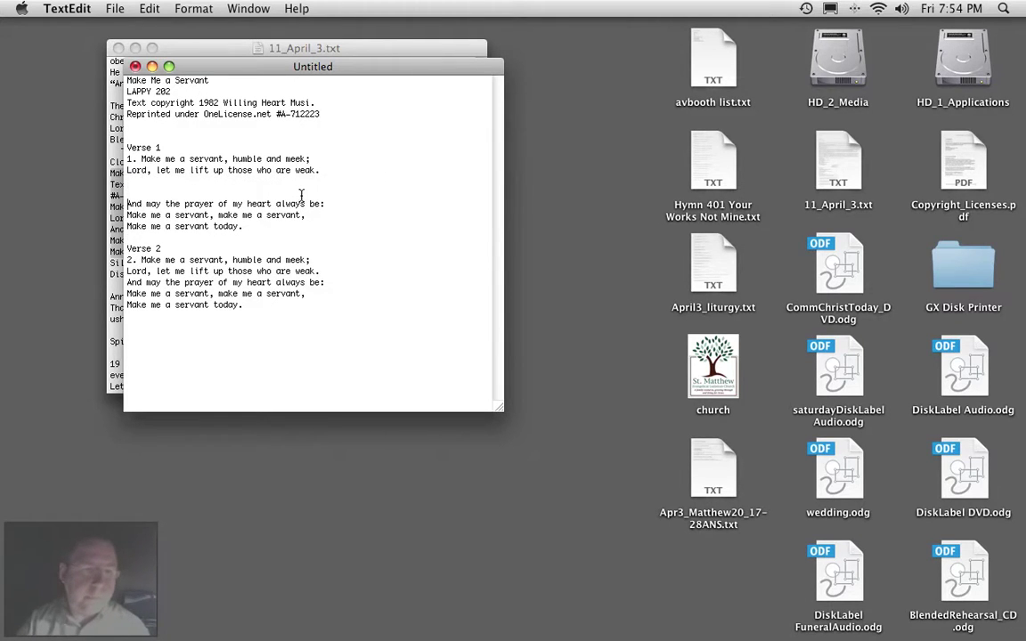
pyautogui.click(128, 283)
pyautogui.press('Return')
pyautogui.press('Return')
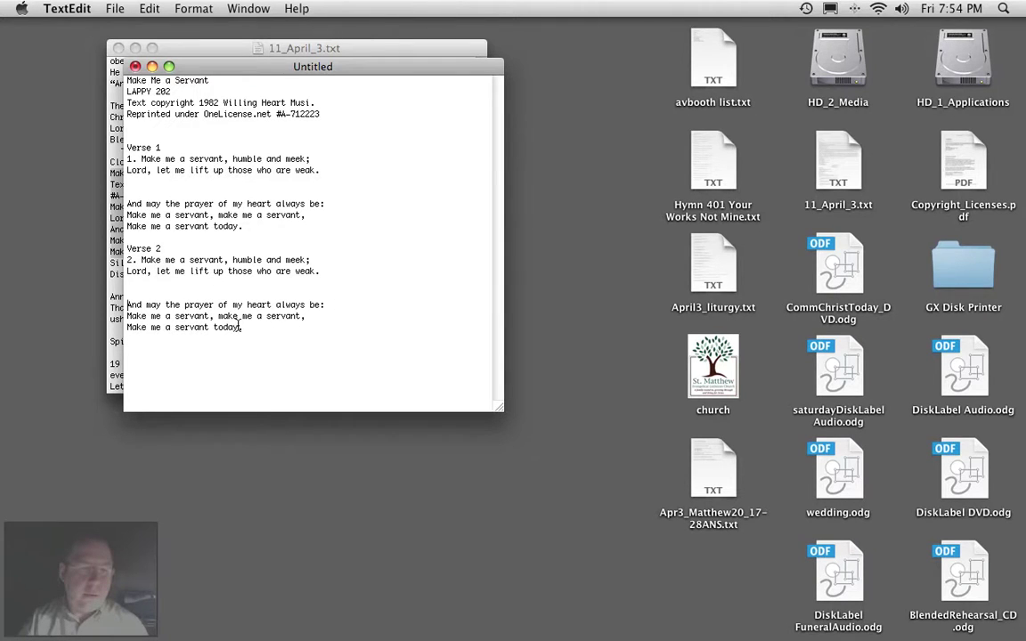
pyautogui.click(126, 317)
pyautogui.press('Return')
pyautogui.press('Return')
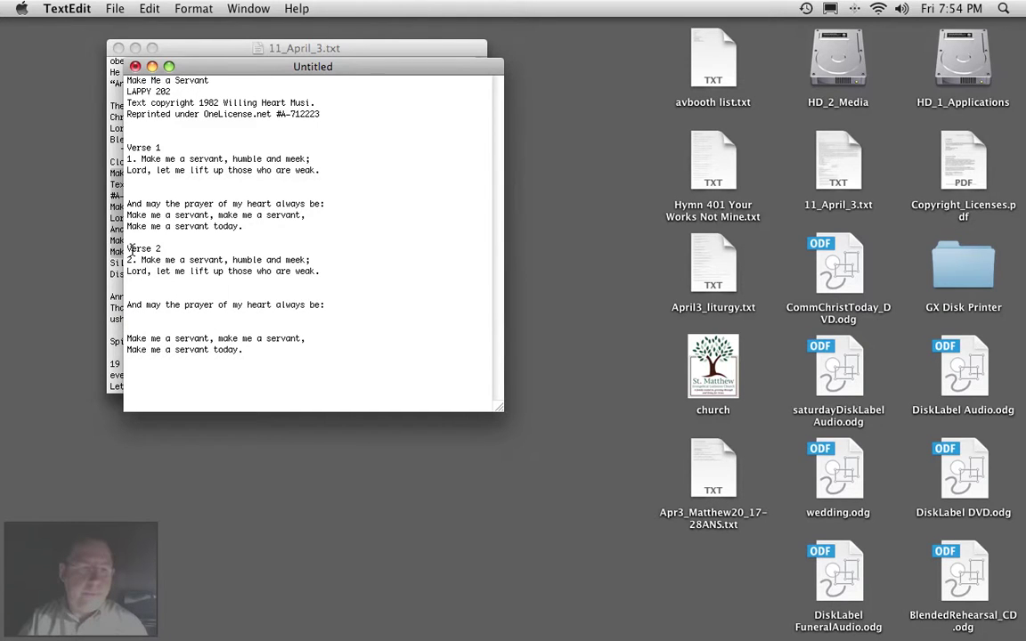
pyautogui.click(126, 215)
pyautogui.press('Return')
pyautogui.press('Return')
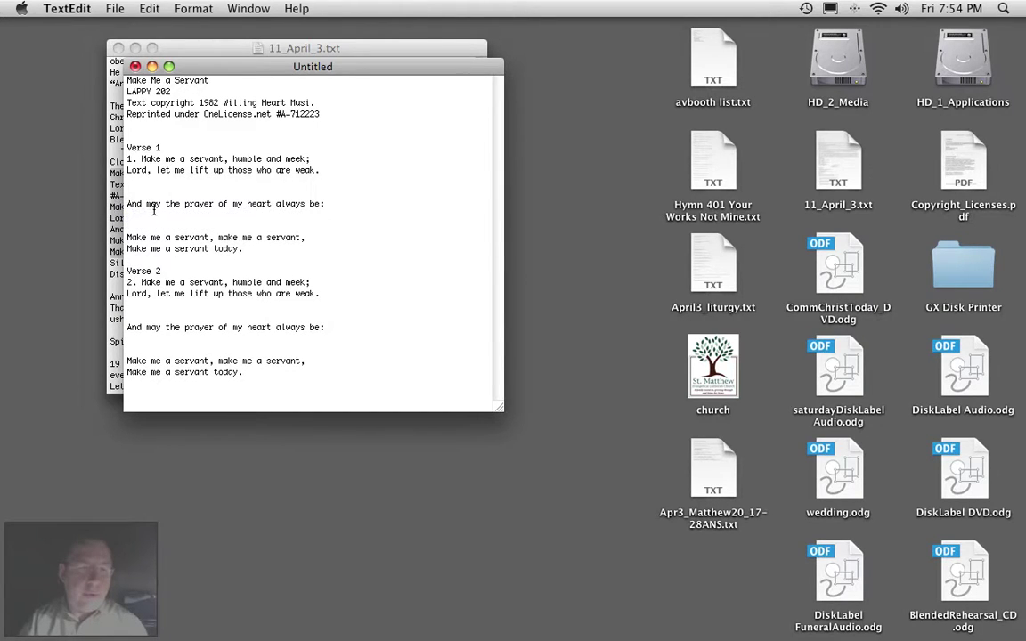
pyautogui.click(127, 271)
pyautogui.press('Return')
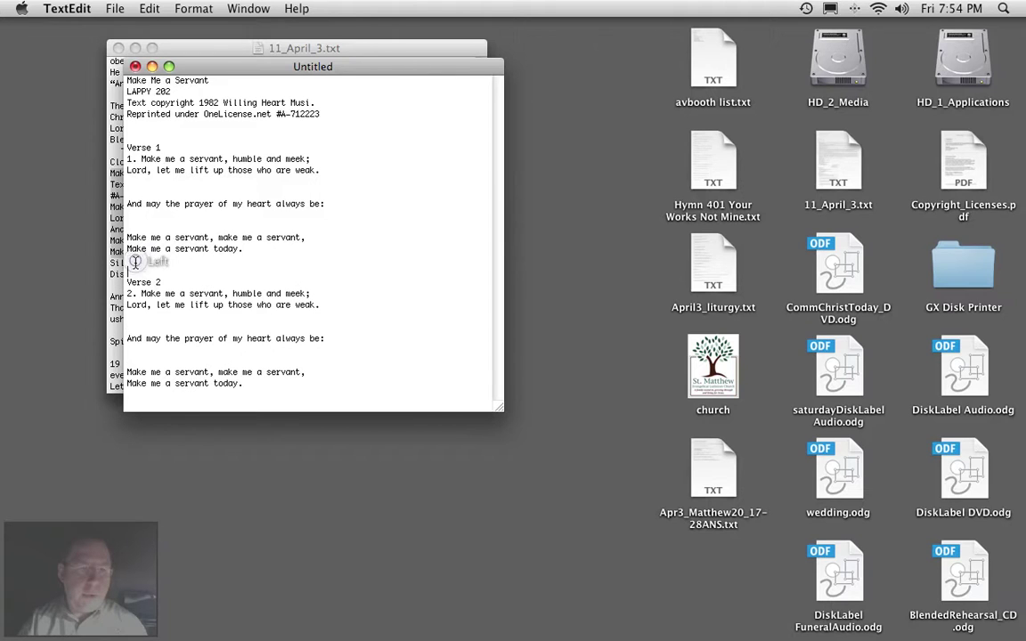
pyautogui.click(127, 304)
pyautogui.press('Return')
pyautogui.press('Return')
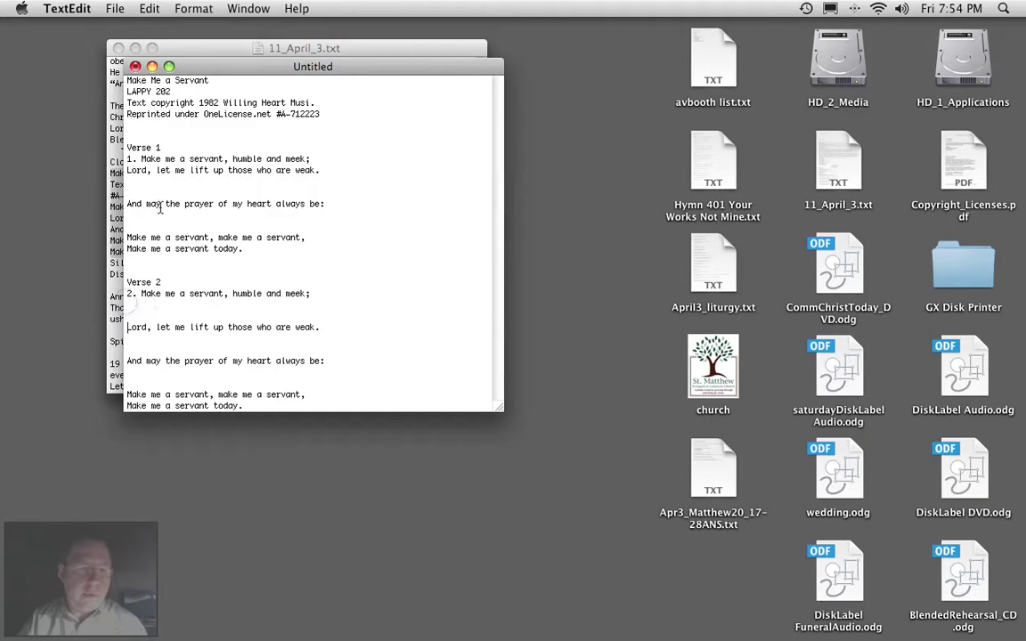
pyautogui.click(127, 171)
pyautogui.press('Return')
pyautogui.press('Return')
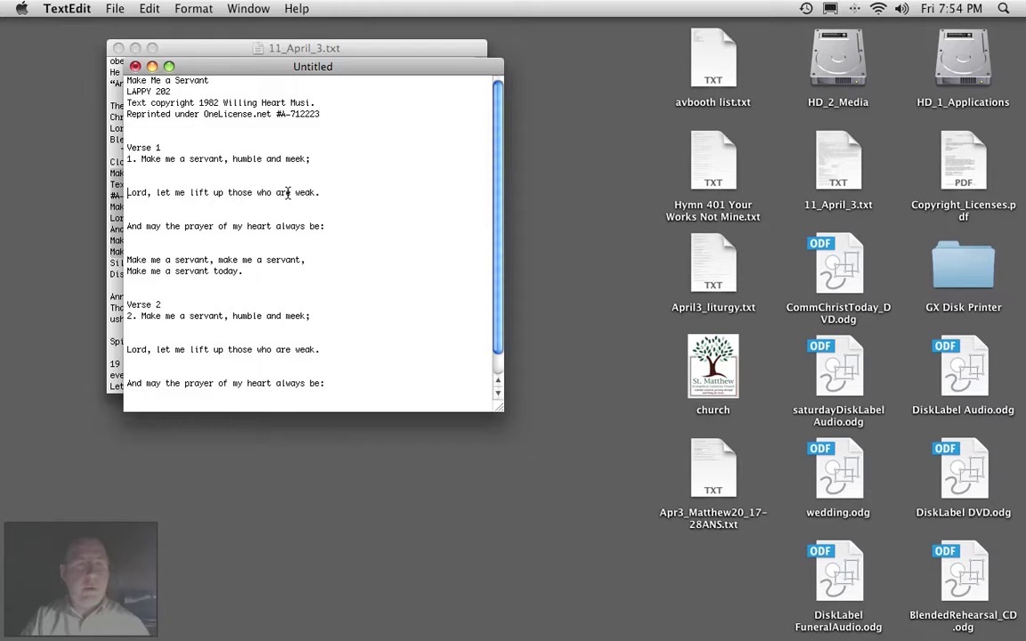
pyautogui.scroll(-2, 357, 207)
pyautogui.scroll(2, 357, 206)
# - Save the lyrics document as LAPPY 202.txt on the Desktop and close it
pyautogui.press('super+s')
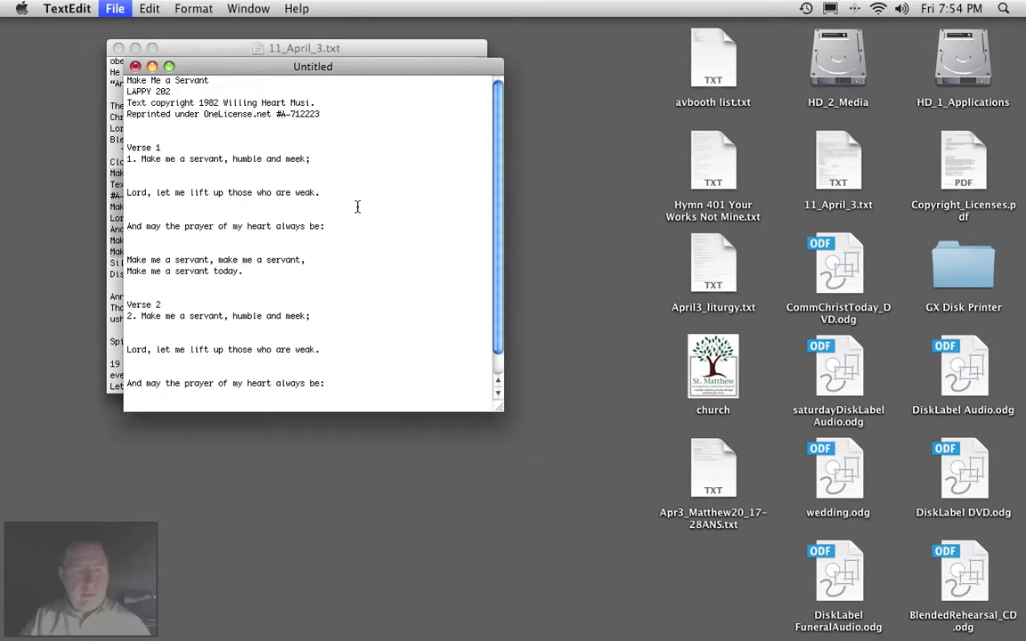
pyautogui.write('LAPP')
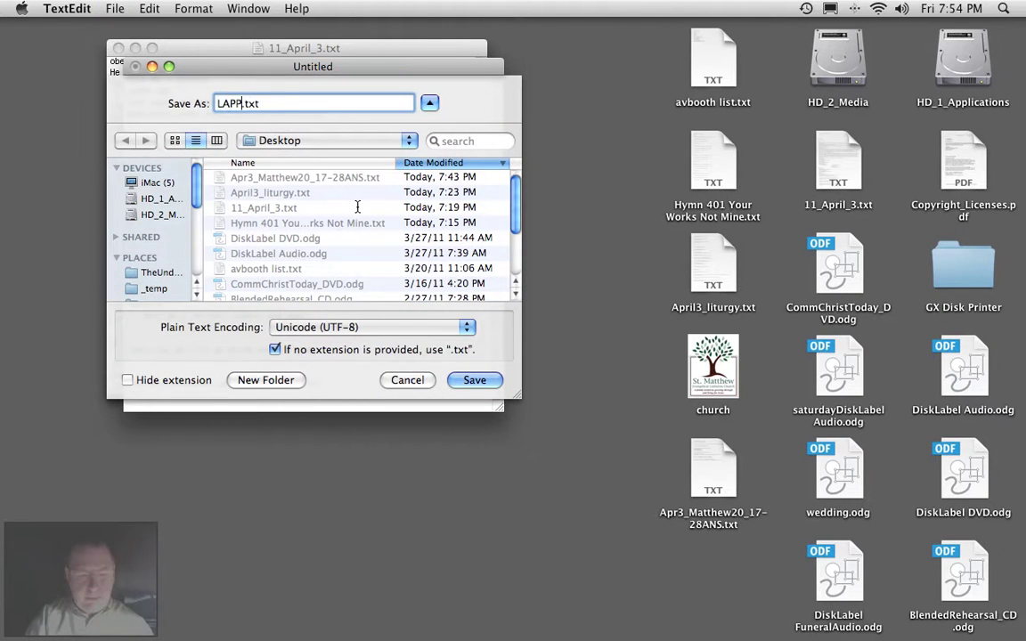
pyautogui.write('Y ')
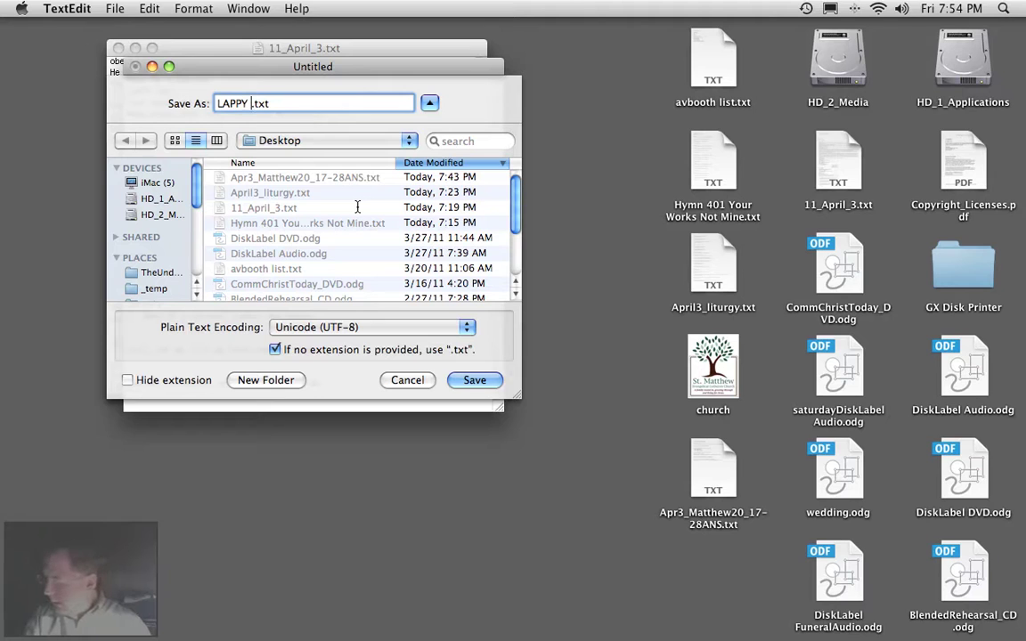
pyautogui.write('202')
pyautogui.press('Return')
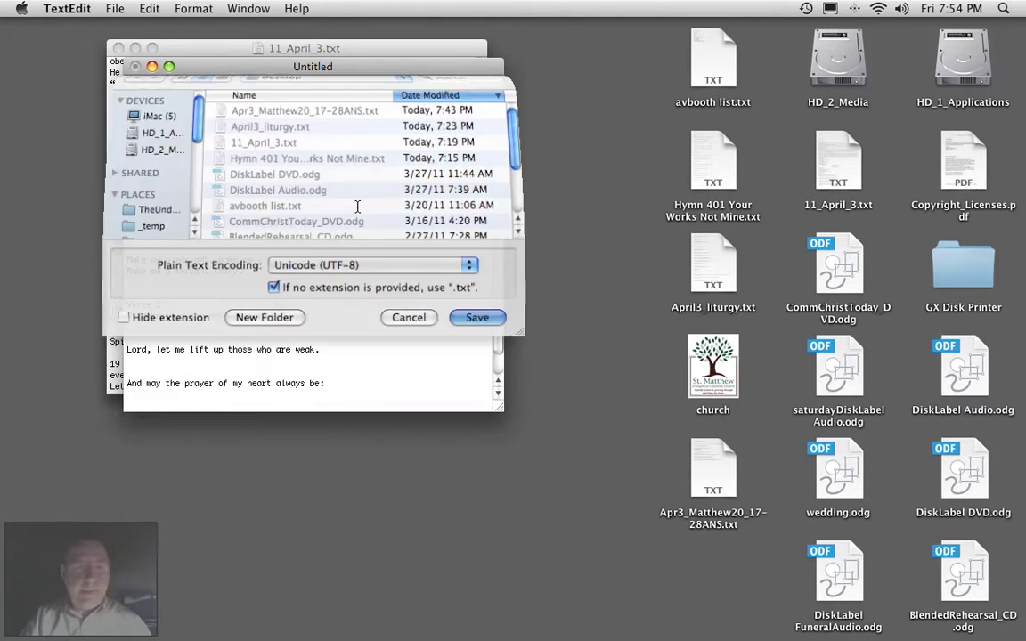
pyautogui.press('super+w')
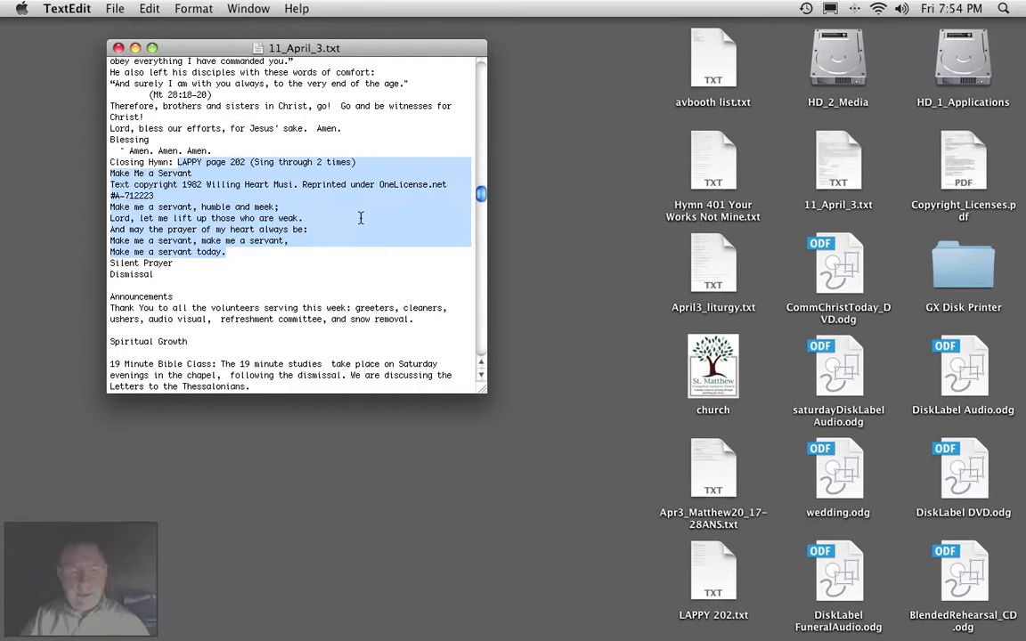
# - Restore ProPresenter and create a new presentation from LAPPY 202.txt
pyautogui.moveTo(688, 624)
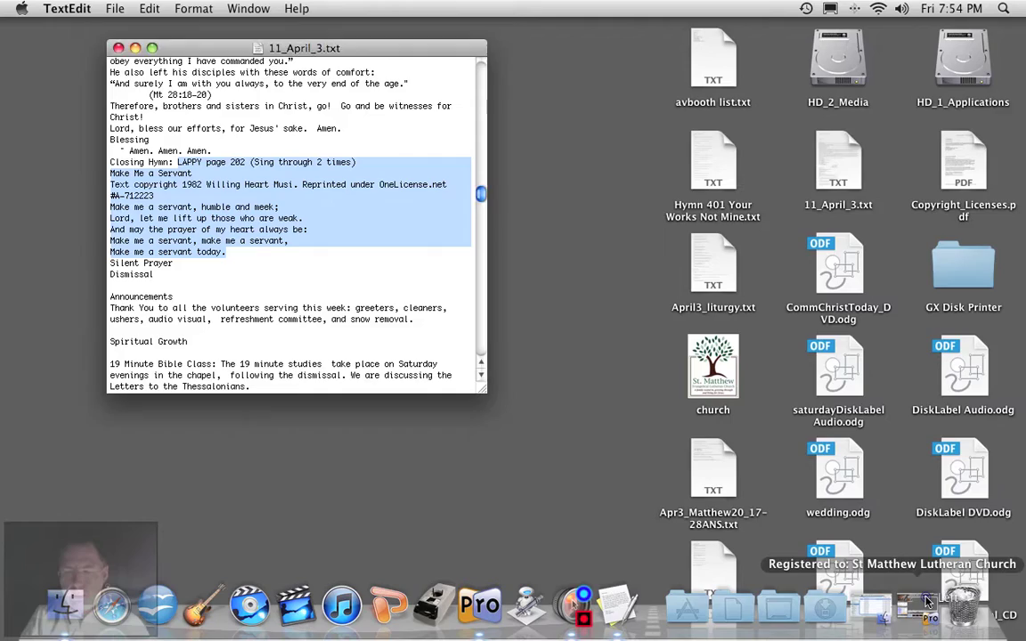
pyautogui.click(934, 602)
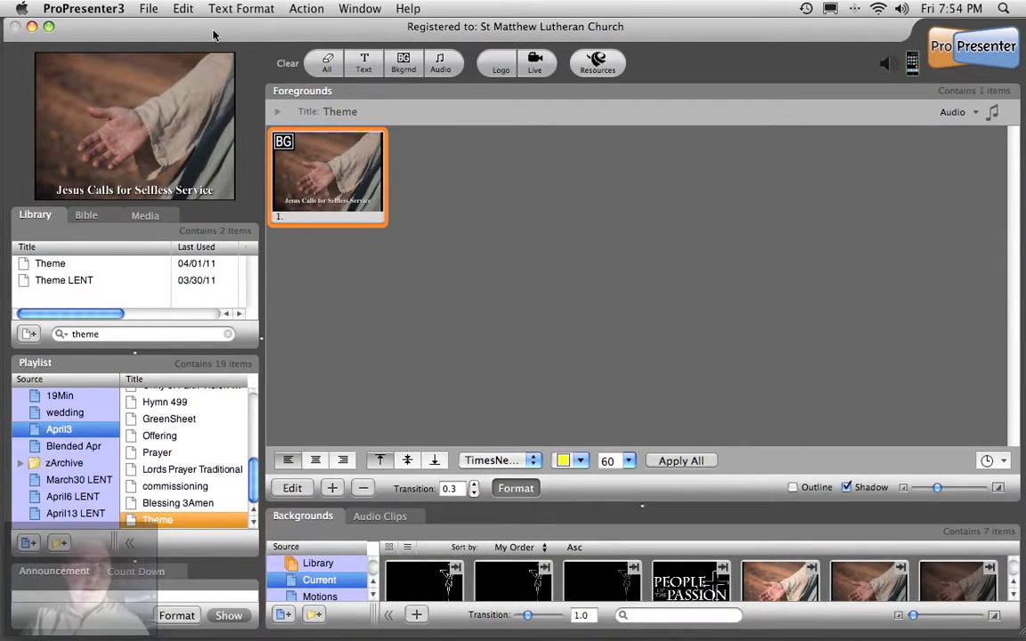
pyautogui.click(148, 9)
pyautogui.click(205, 39)
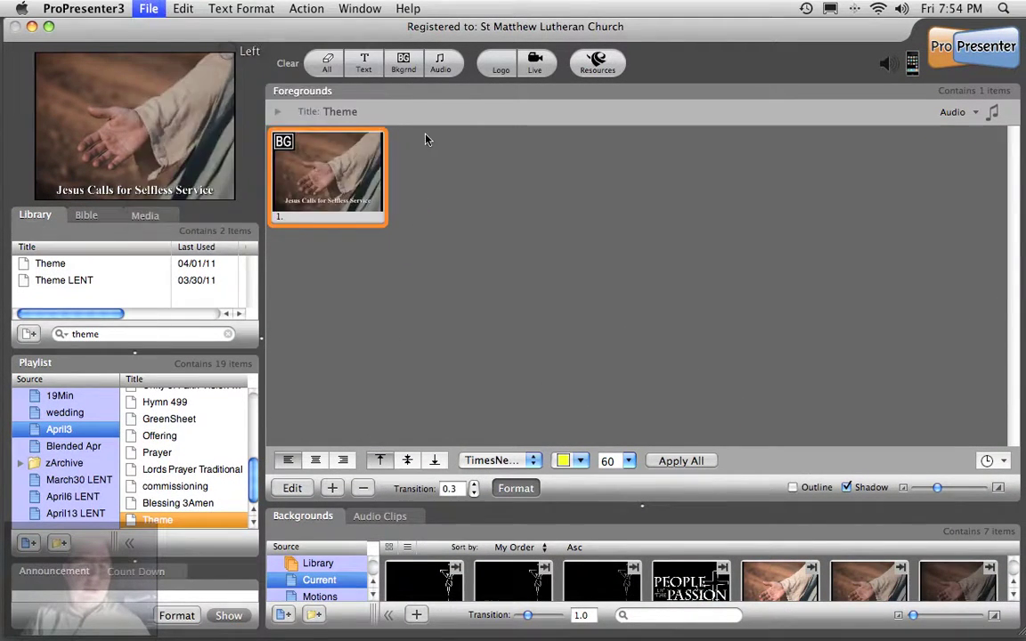
pyautogui.click(311, 163)
pyautogui.click(889, 399)
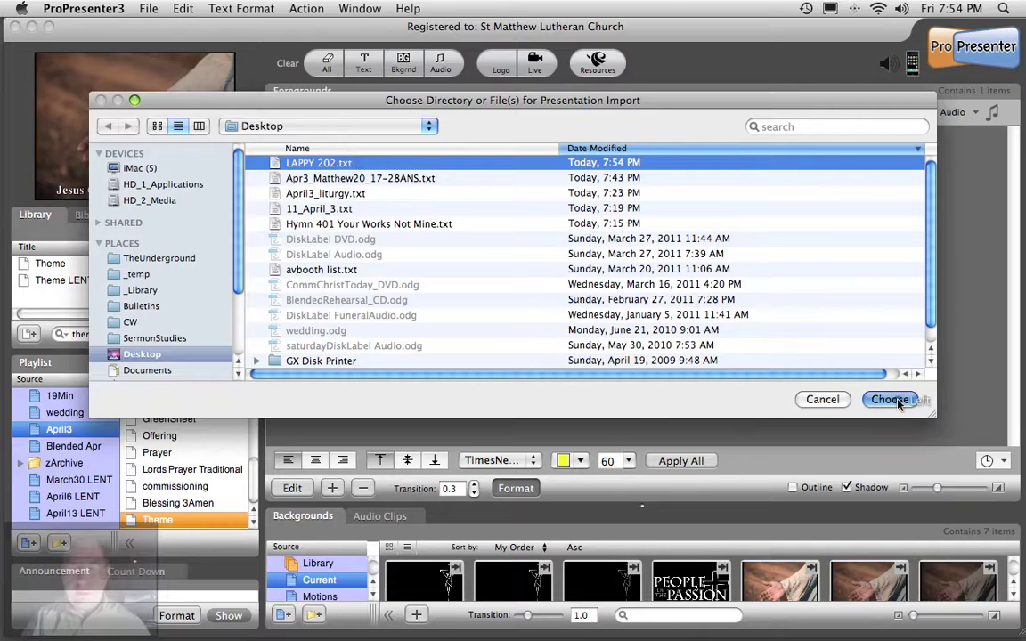
pyautogui.click(621, 366)
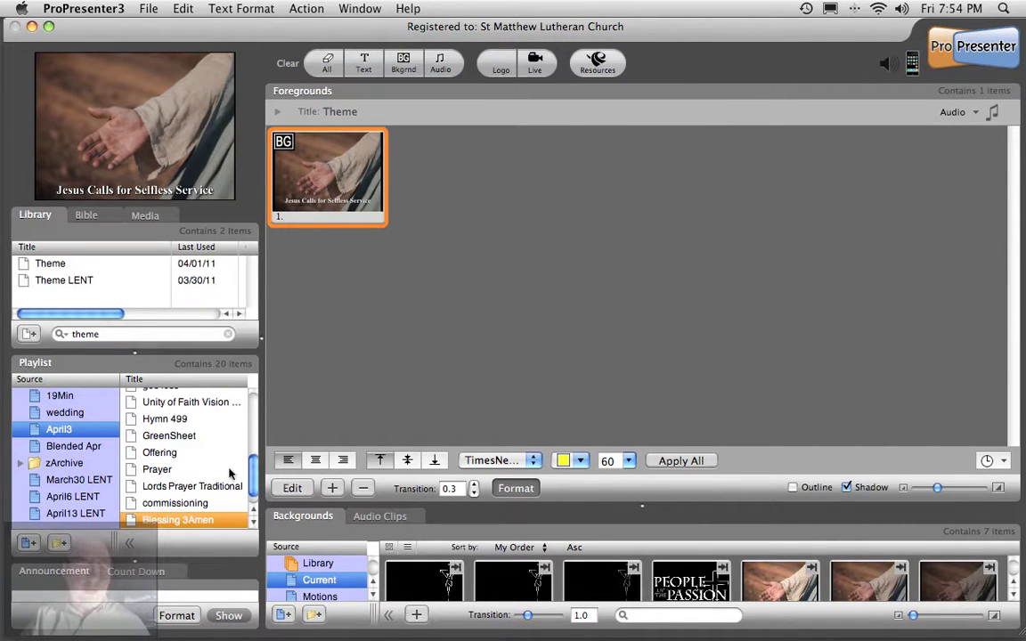
# - Move LAPPY 202 to just above Theme in the April3 playlist
pyautogui.moveTo(253, 472); pyautogui.dragTo(211, 404)
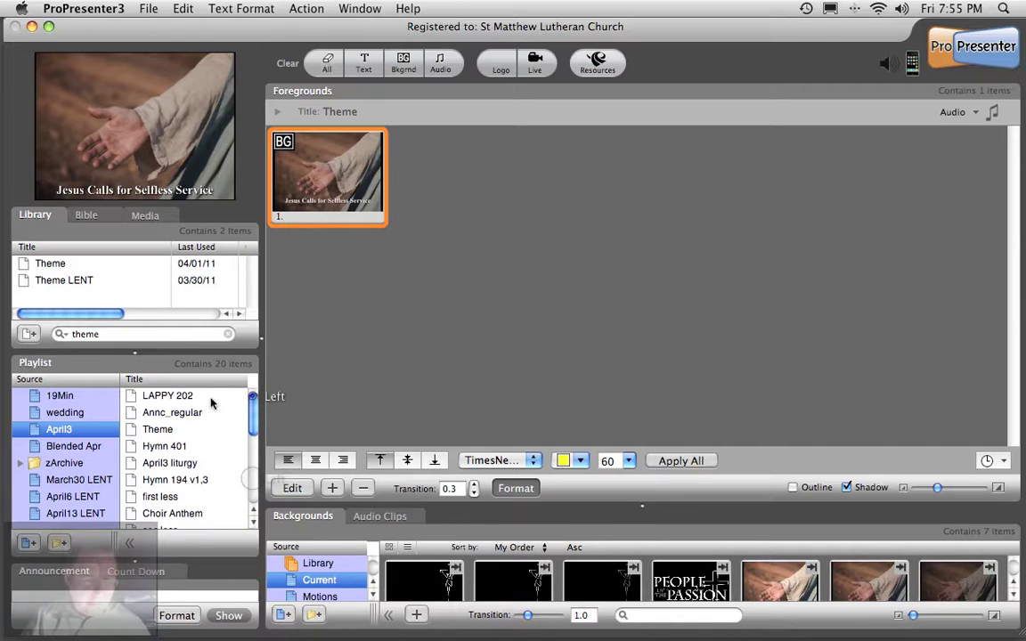
pyautogui.click(176, 393)
pyautogui.moveTo(143, 394); pyautogui.dragTo(150, 521)
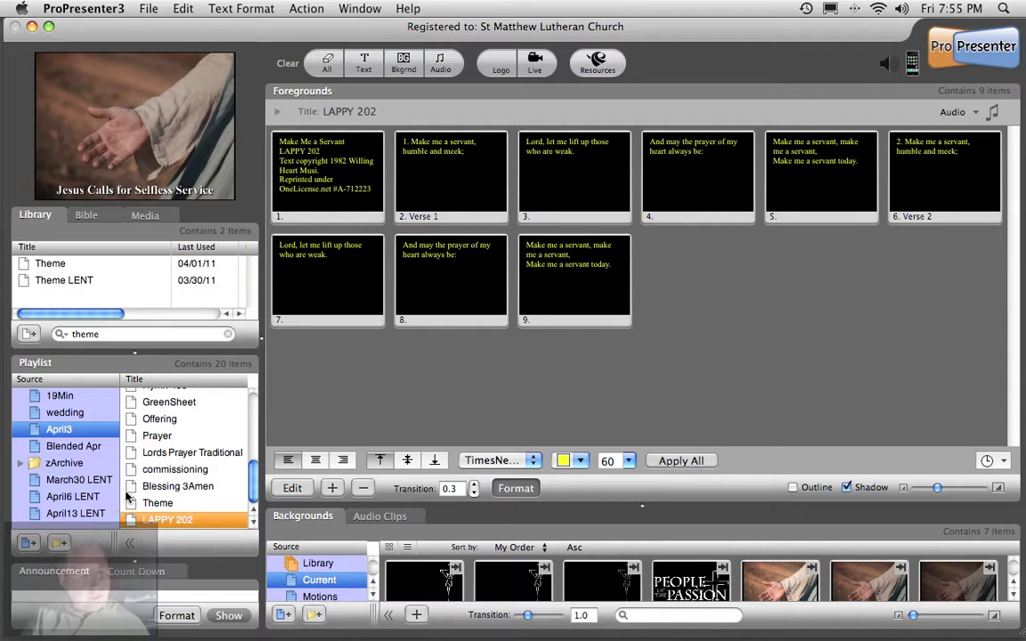
pyautogui.moveTo(142, 521); pyautogui.dragTo(191, 506)
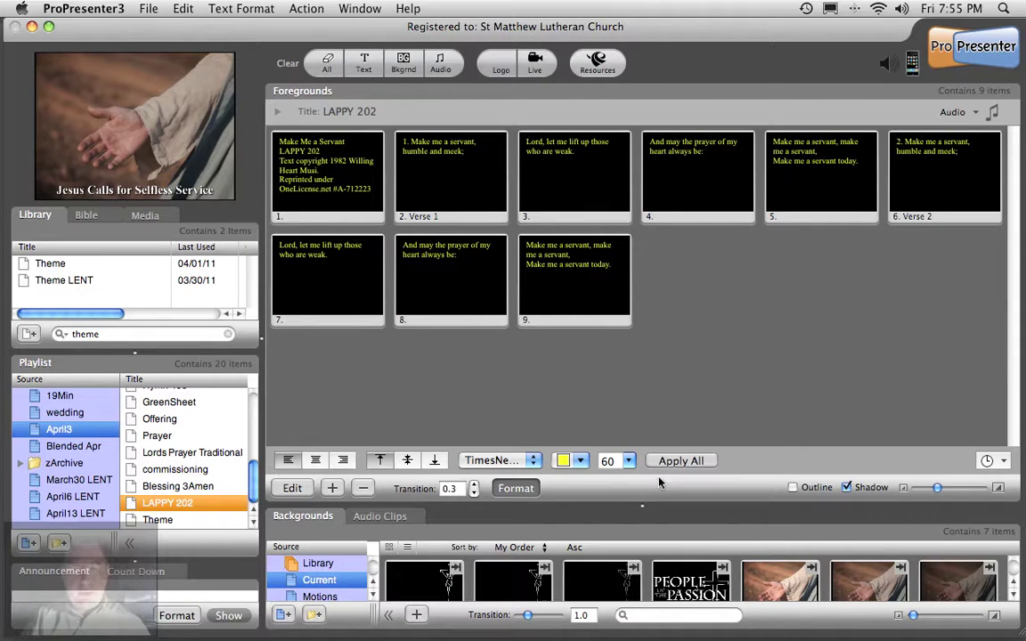
# - Apply centered, white, size 78 TimesNewRomanPS-BoldMT text to all LAPPY 202 slides
pyautogui.click(316, 460)
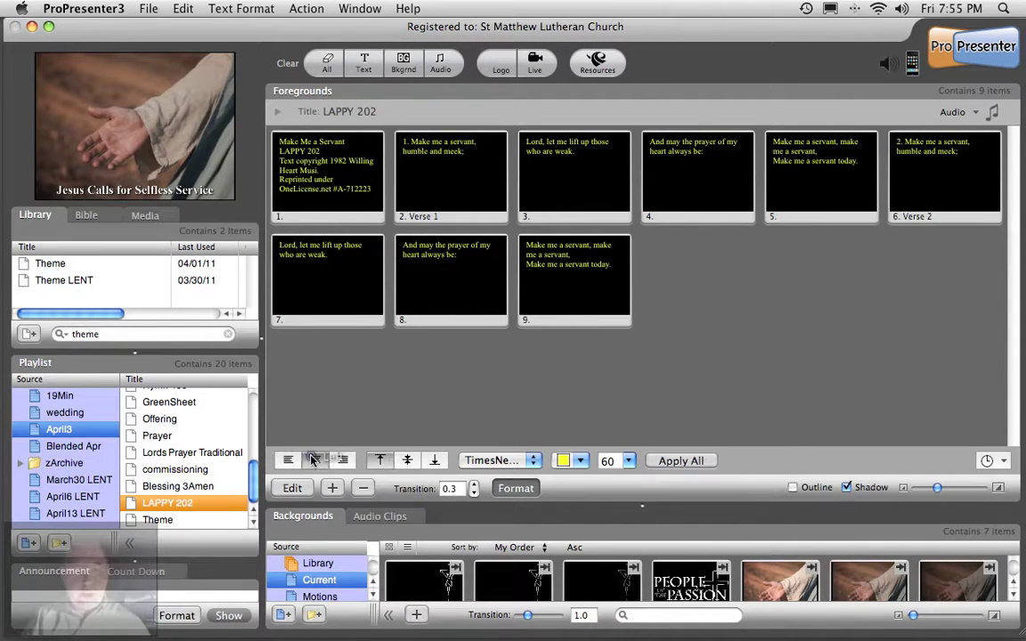
pyautogui.click(498, 461)
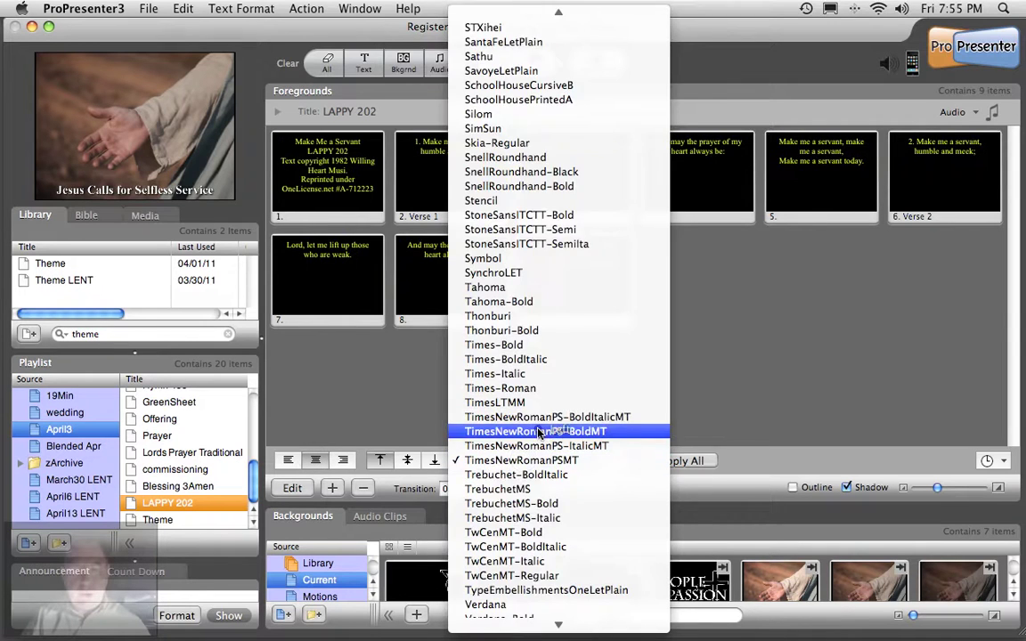
pyautogui.click(534, 431)
pyautogui.click(579, 460)
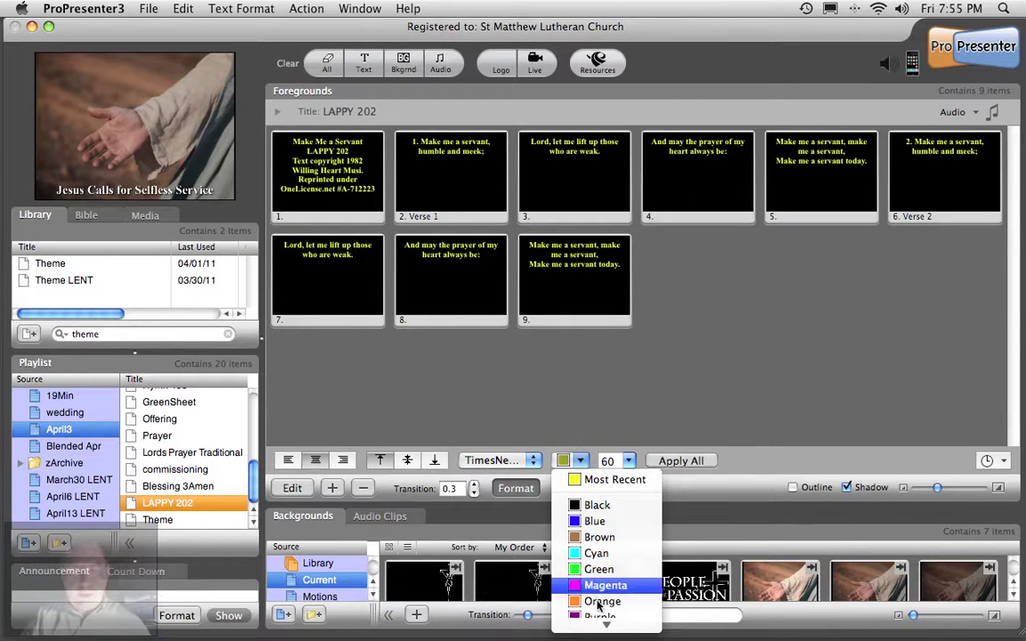
pyautogui.click(596, 621)
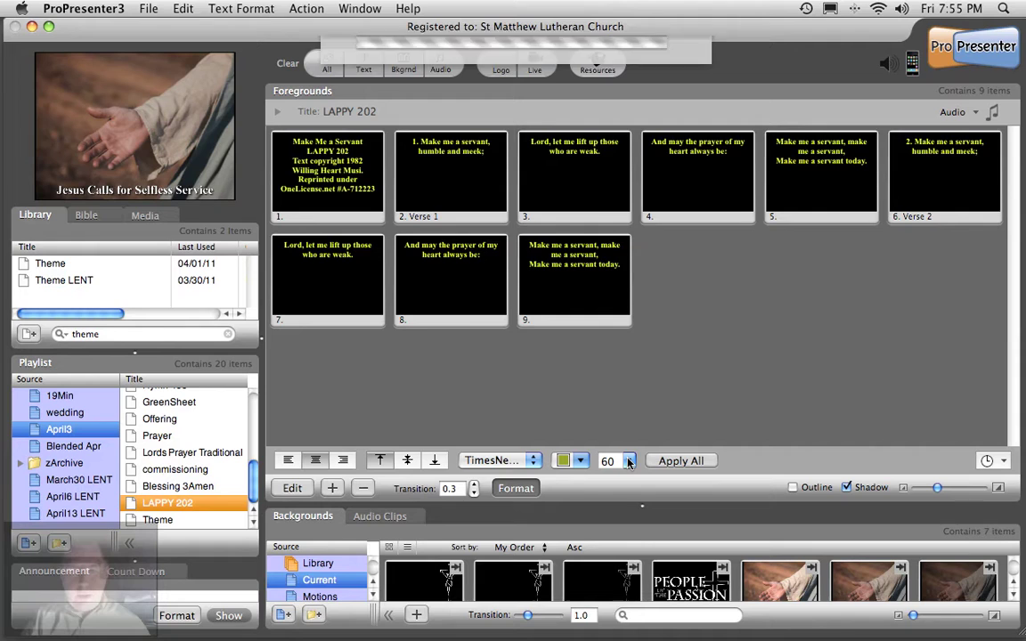
pyautogui.click(614, 460)
pyautogui.click(611, 529)
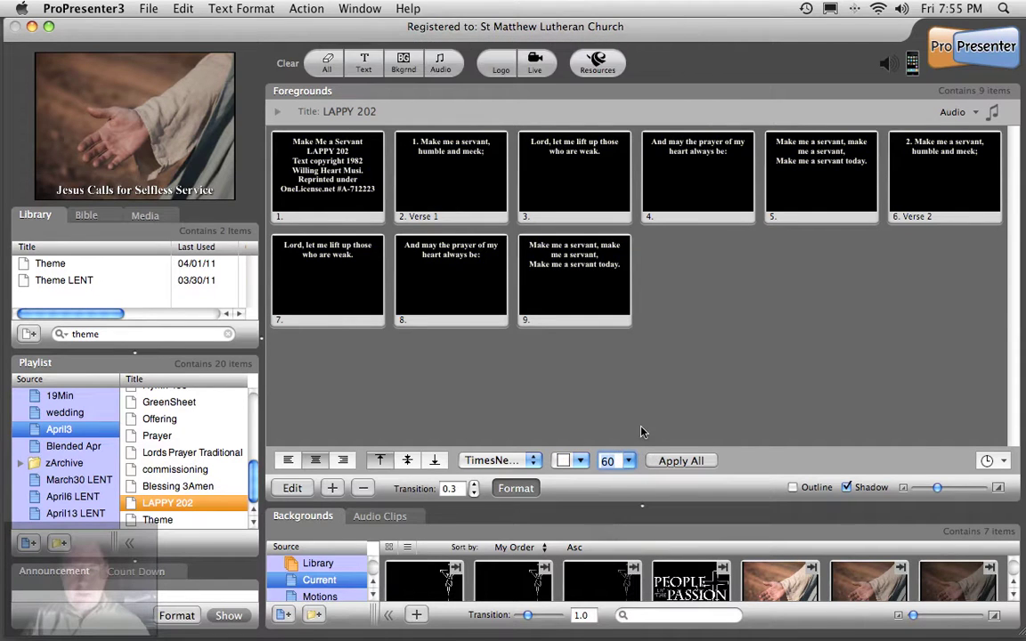
pyautogui.click(681, 461)
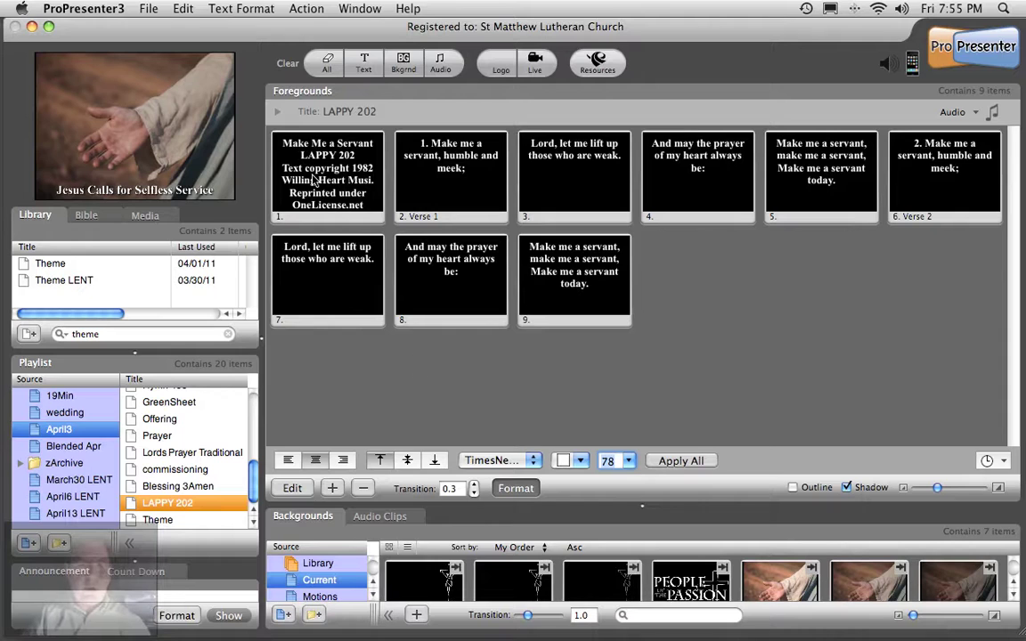
# - On slide 1, delete the copyright lines, add a blank line before LAPPY 202, and unbold the text
pyautogui.click(305, 489)
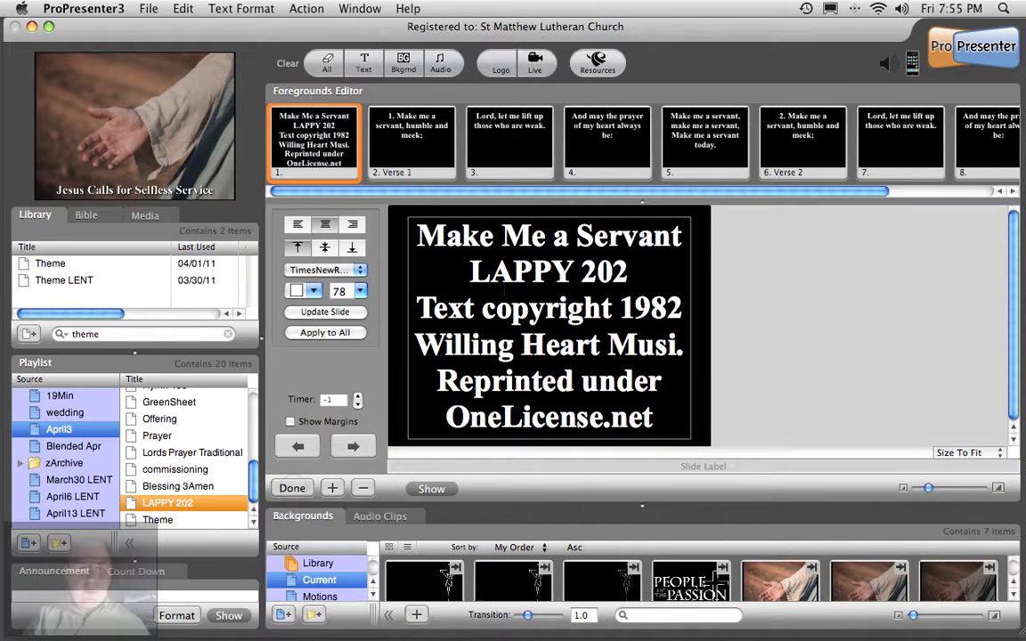
pyautogui.moveTo(418, 307); pyautogui.dragTo(659, 432)
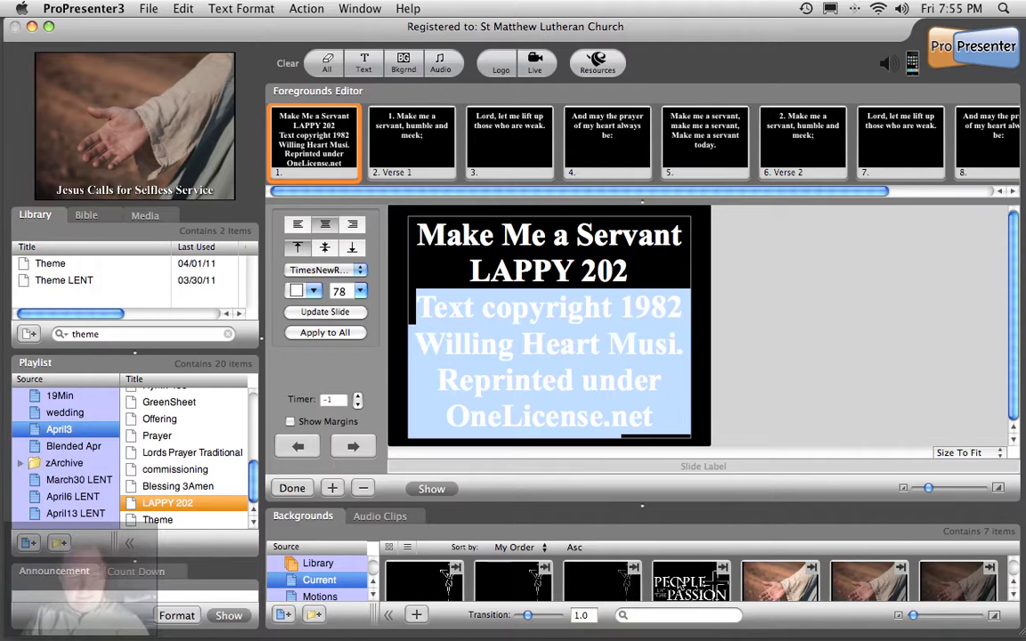
pyautogui.press('BackSpace')
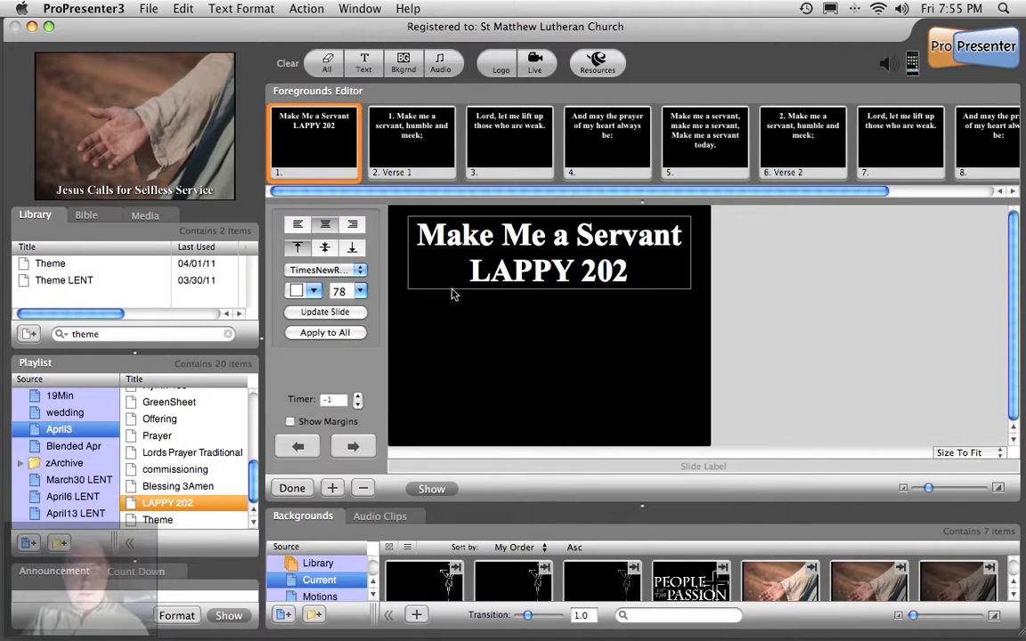
pyautogui.press('Return')
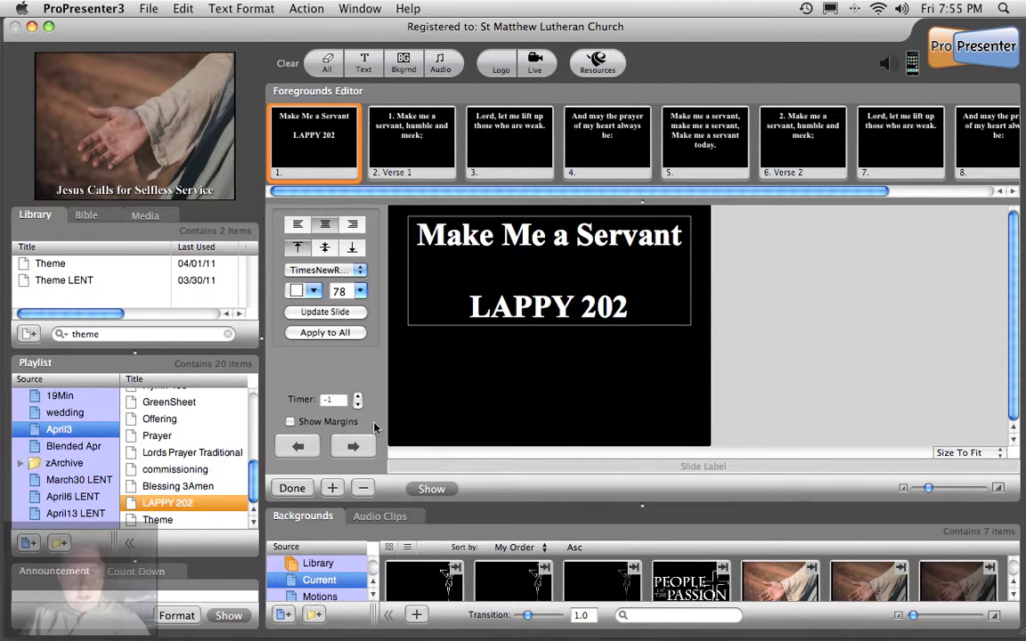
pyautogui.press('super+a')
pyautogui.press('super+b')
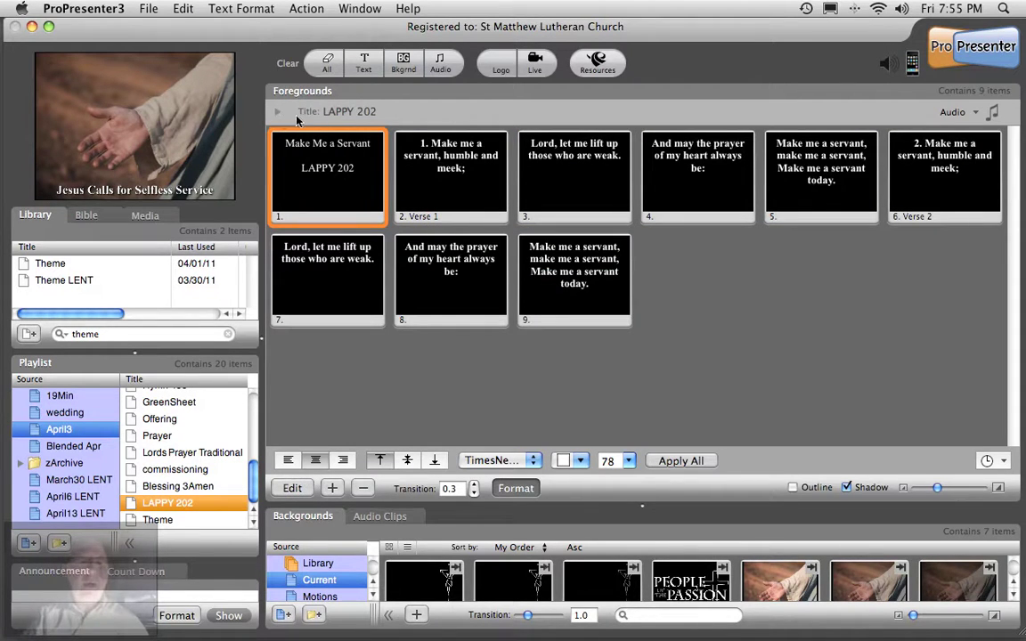
# - Paste the 1982 Willing Heart Music and OneLicense reprint notice into the Copyright Displayed field
pyautogui.click(278, 113)
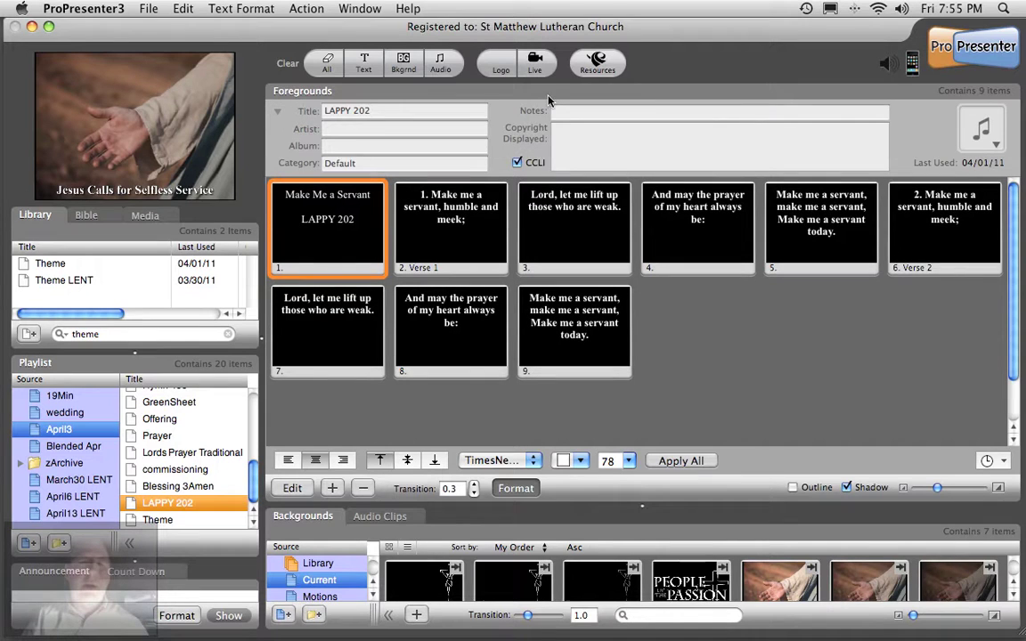
pyautogui.click(579, 137)
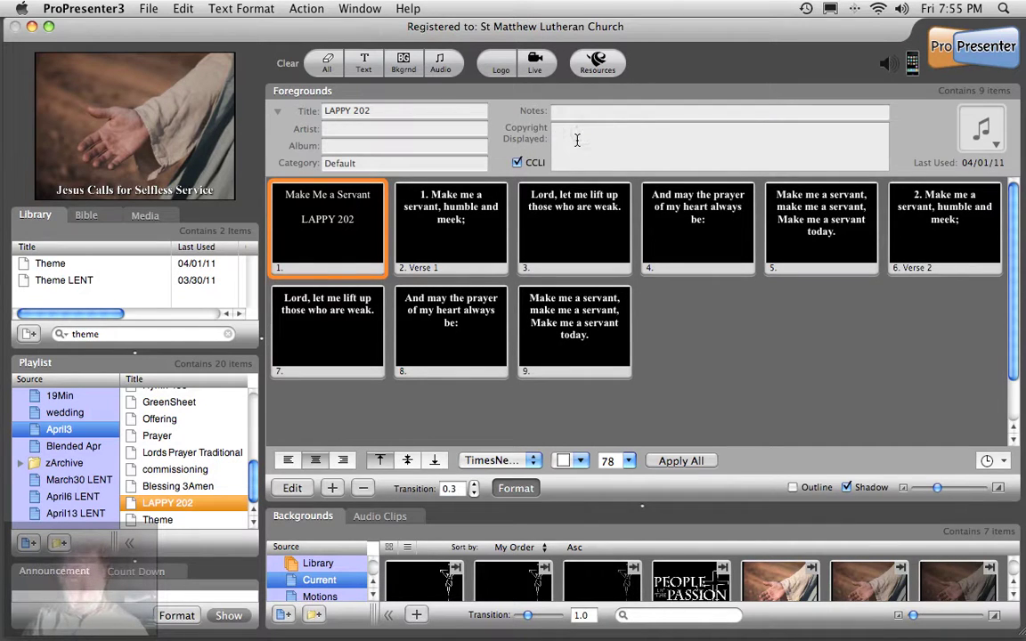
pyautogui.write('Text copyright 1982 Willing Heart Musi. Reprinted under OneLicense.net #A-712223')
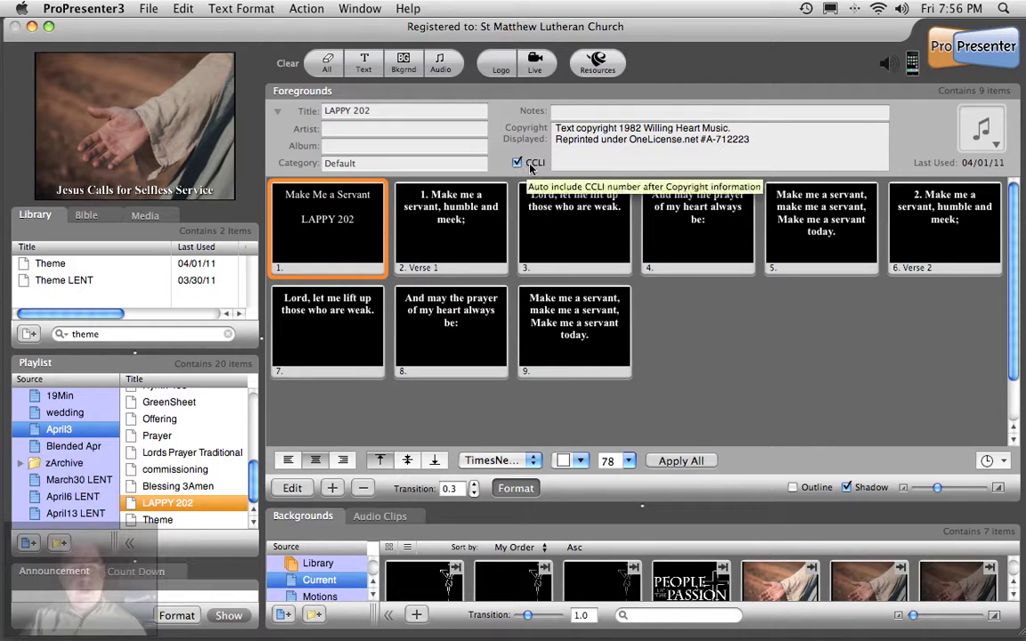
pyautogui.click(83, 8)
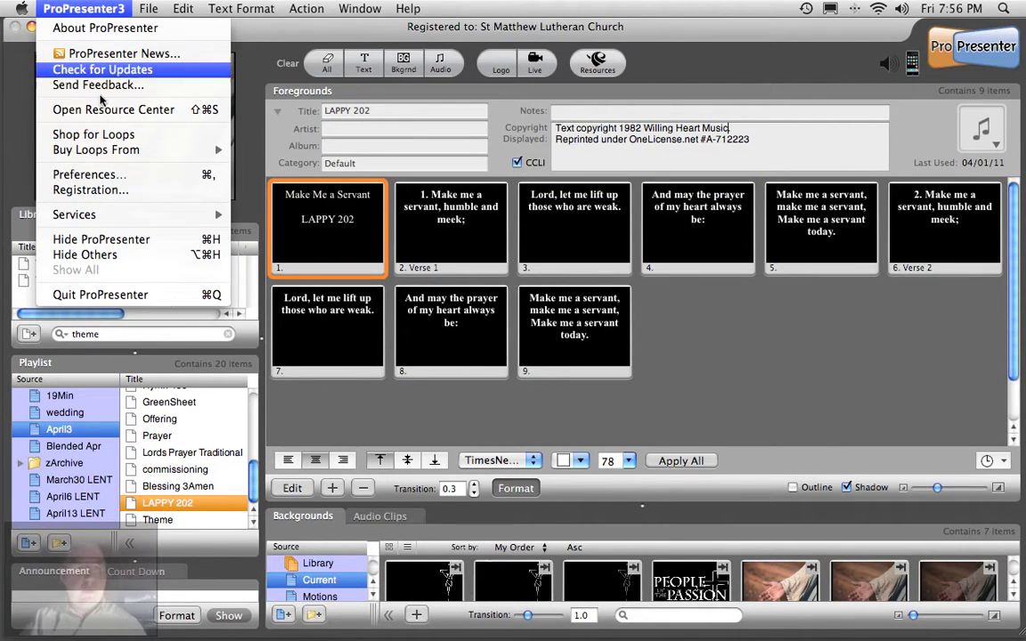
pyautogui.click(267, 34)
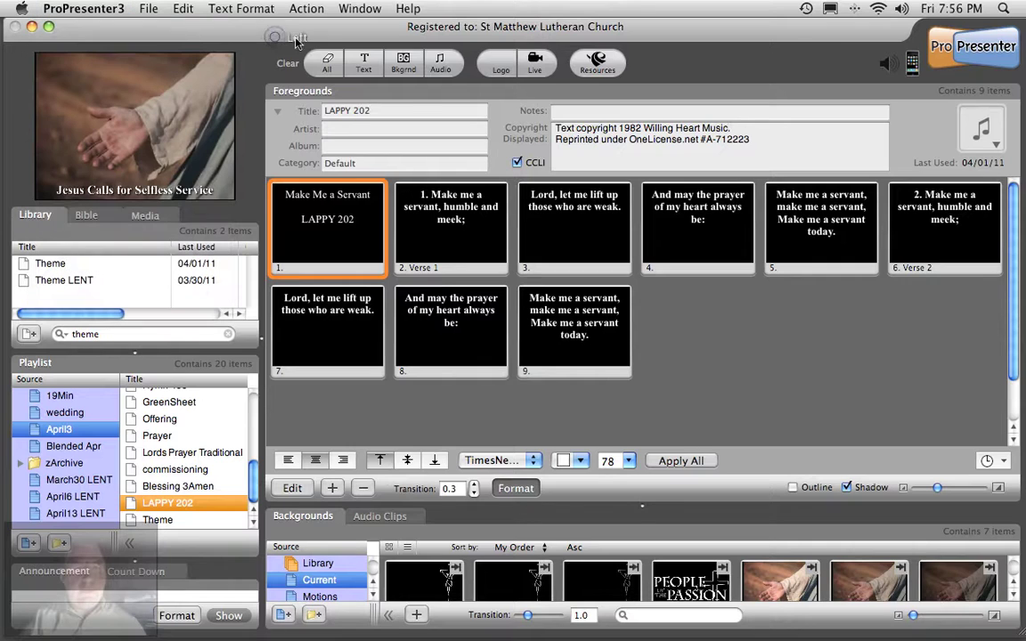
pyautogui.click(278, 113)
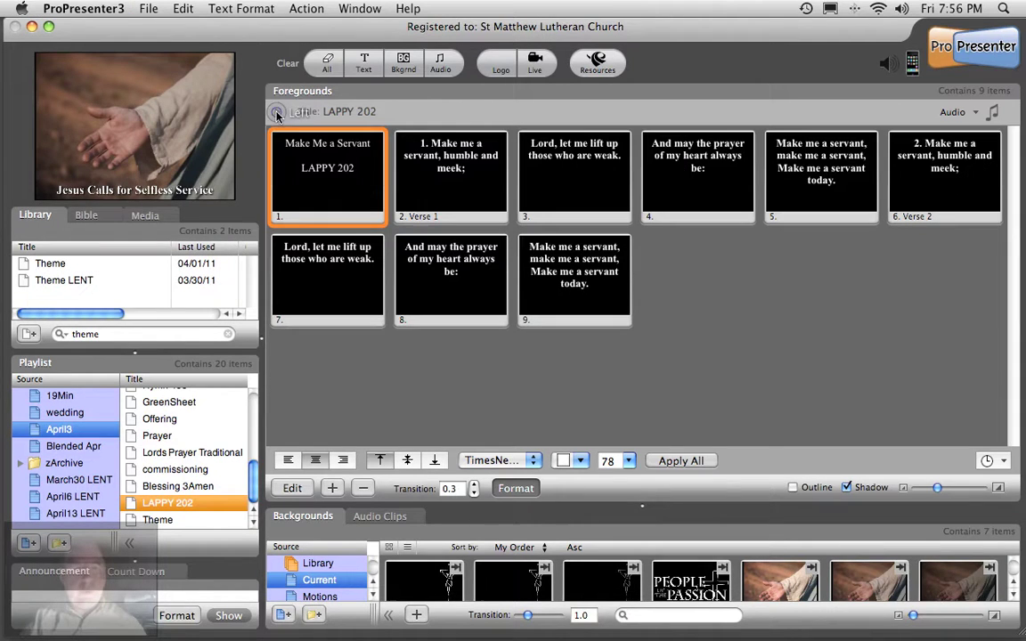
# - Show the LAPPY 202 title slide on the output preview
pyautogui.click(317, 178)
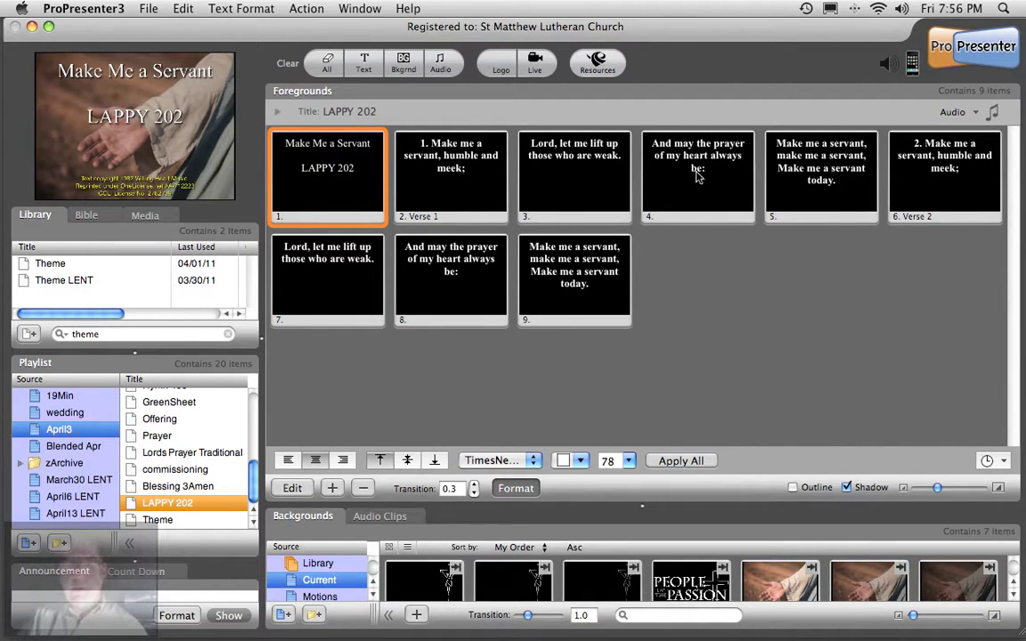
# - Show verse 1 on output, then break 'and meek;' onto a new line on slide 2 and 'always be:' on slide 4
pyautogui.click(448, 202)
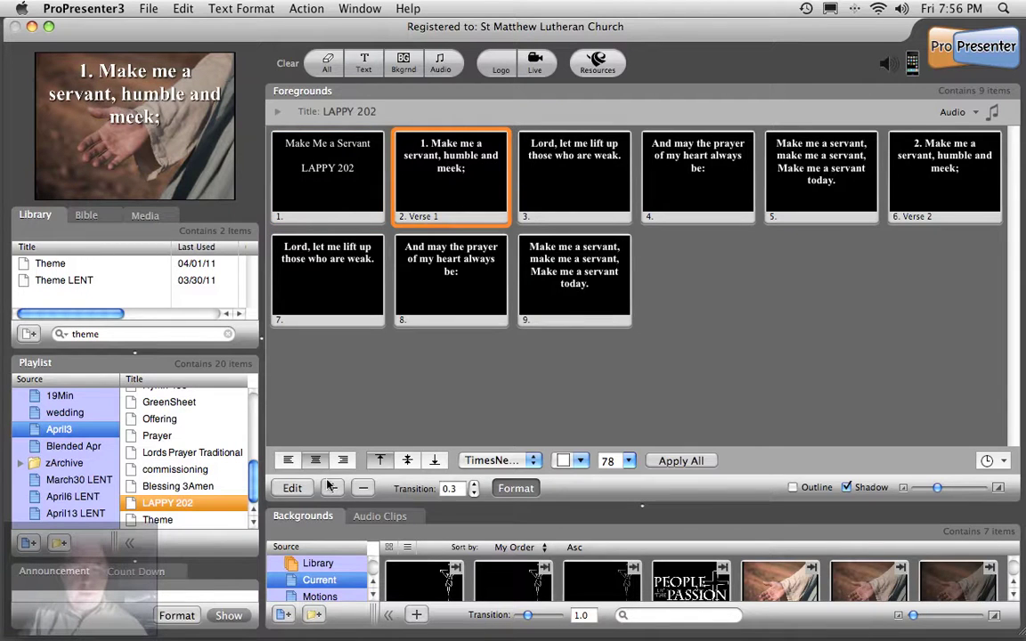
pyautogui.click(293, 488)
pyautogui.click(636, 271)
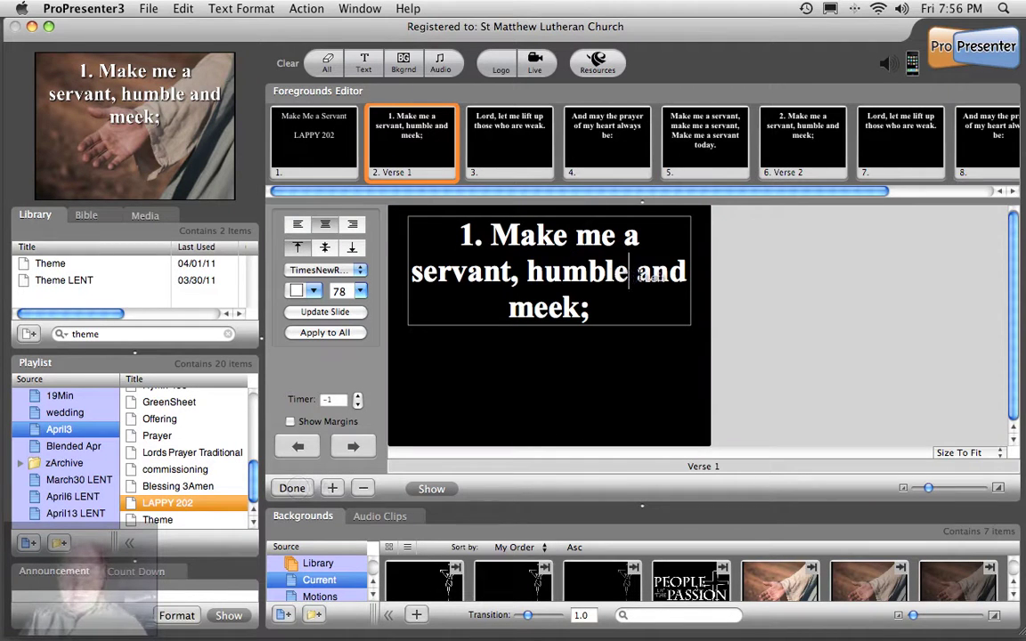
pyautogui.press('Return')
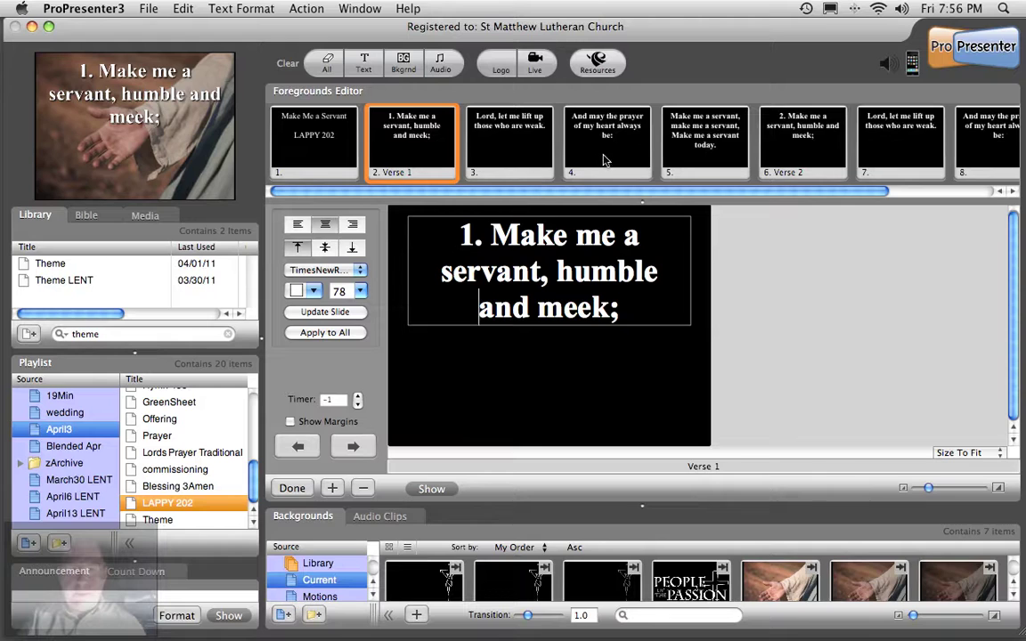
pyautogui.click(604, 153)
pyautogui.click(588, 274)
pyautogui.press('Return')
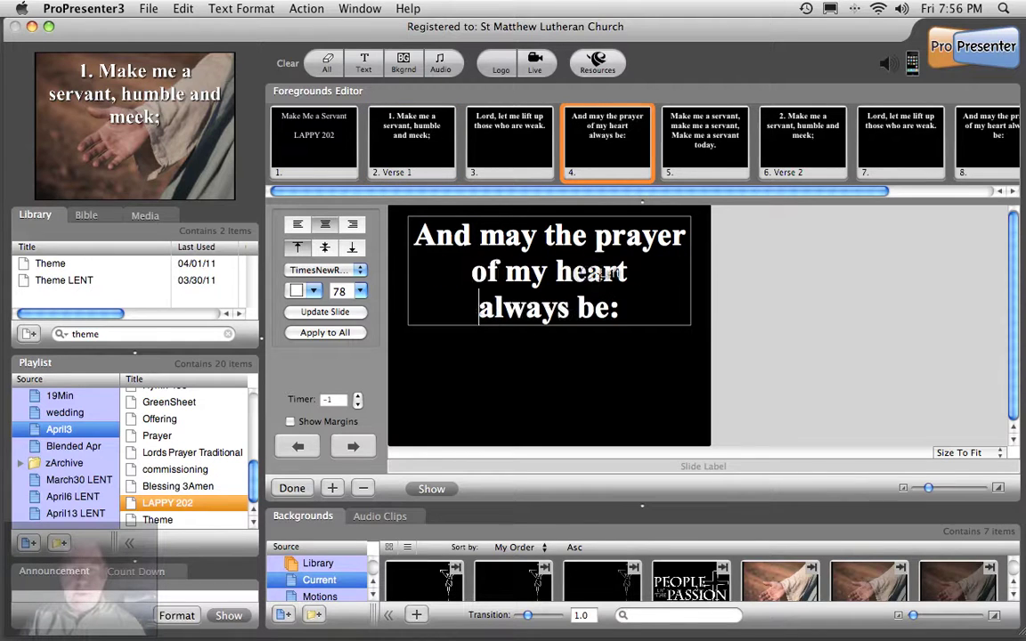
# - Start 'always be:' on its own line in slide 8 and 'and meek;' in slide 6
pyautogui.click(980, 146)
pyautogui.click(584, 272)
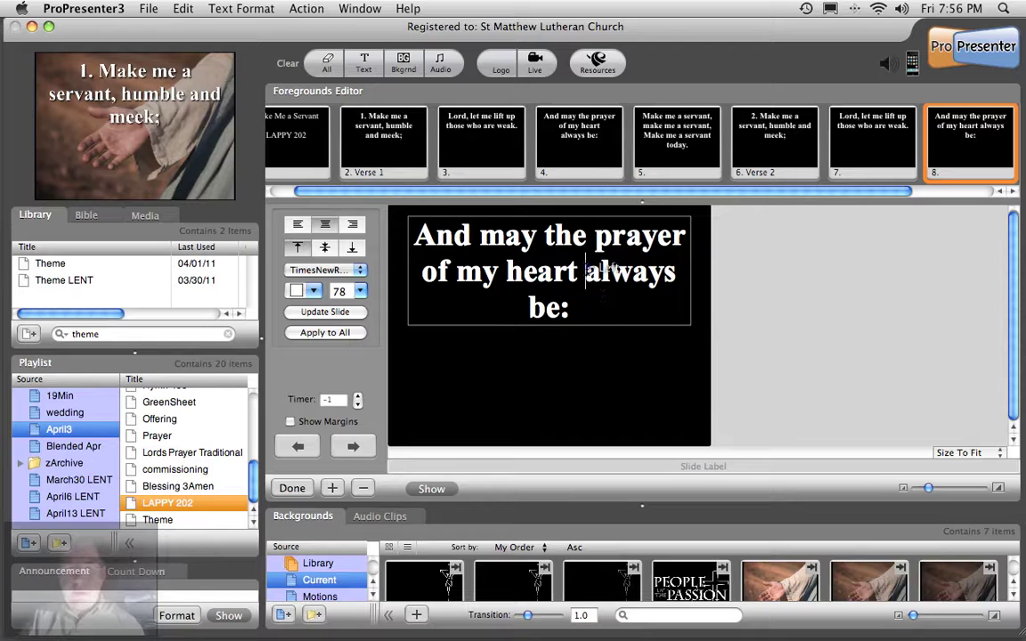
pyautogui.press('Return')
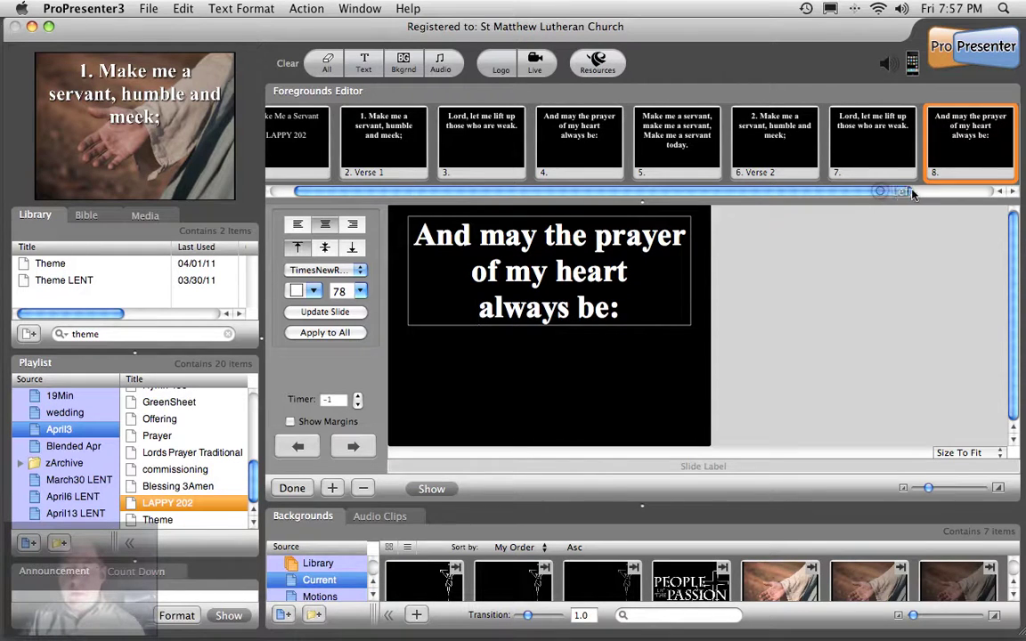
pyautogui.hscroll(2, 821, 169)
pyautogui.click(732, 142)
pyautogui.click(609, 272)
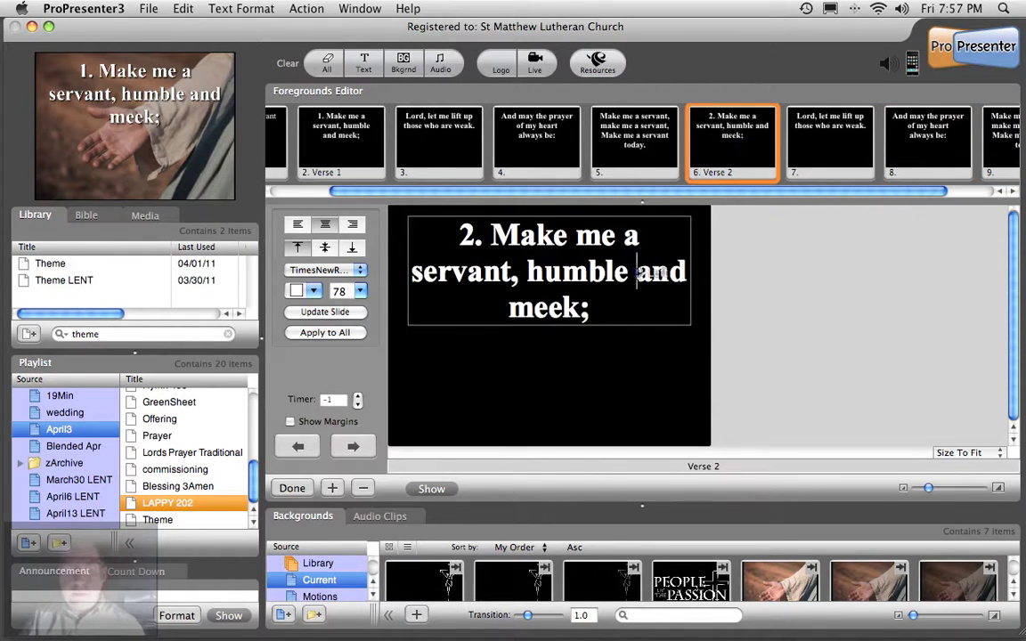
pyautogui.press('Return')
pyautogui.hscroll(2, 986, 194)
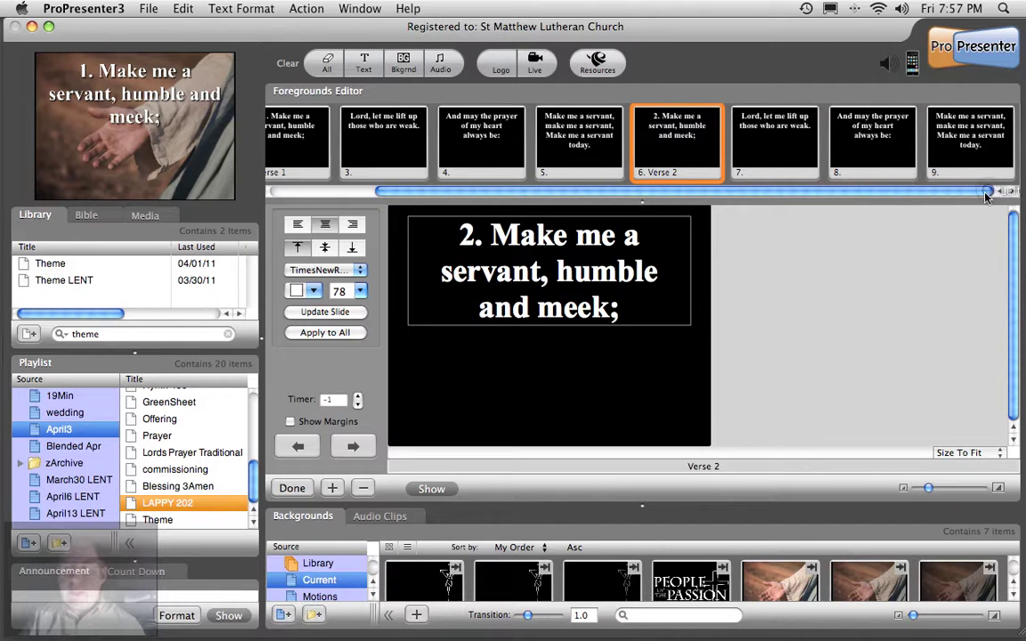
# - Leave edit mode, append a blank slide 10 after slide 9, show it on output, and save
pyautogui.click(287, 488)
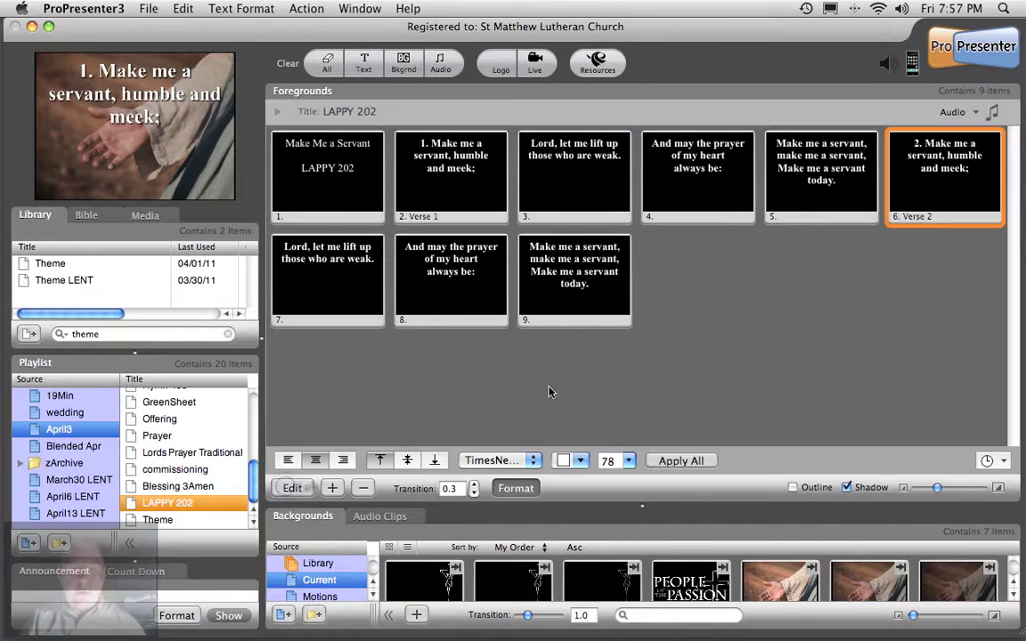
pyautogui.click(590, 309)
pyautogui.click(332, 488)
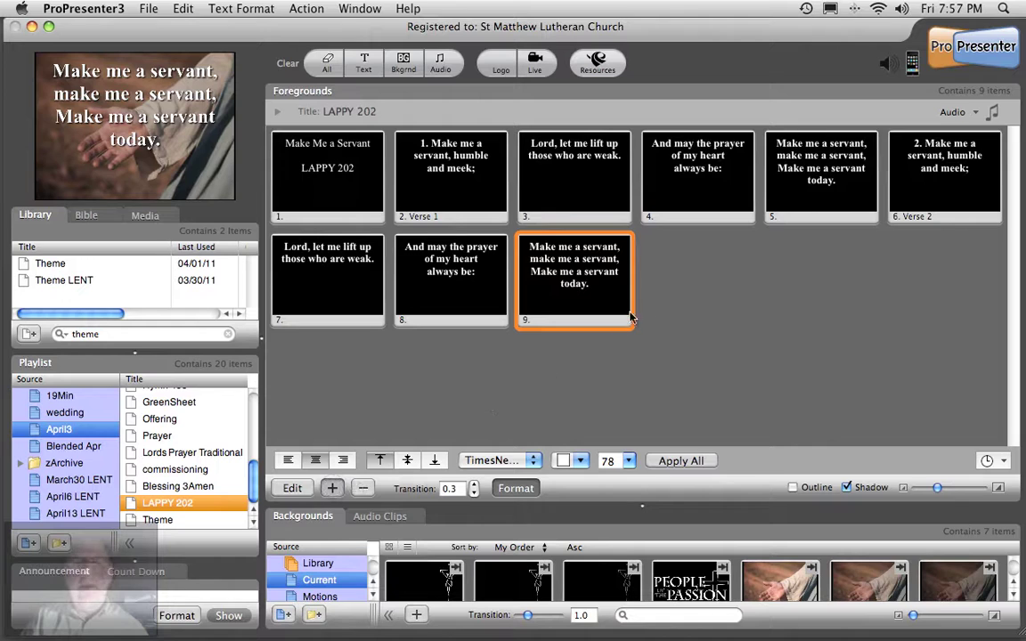
pyautogui.click(674, 297)
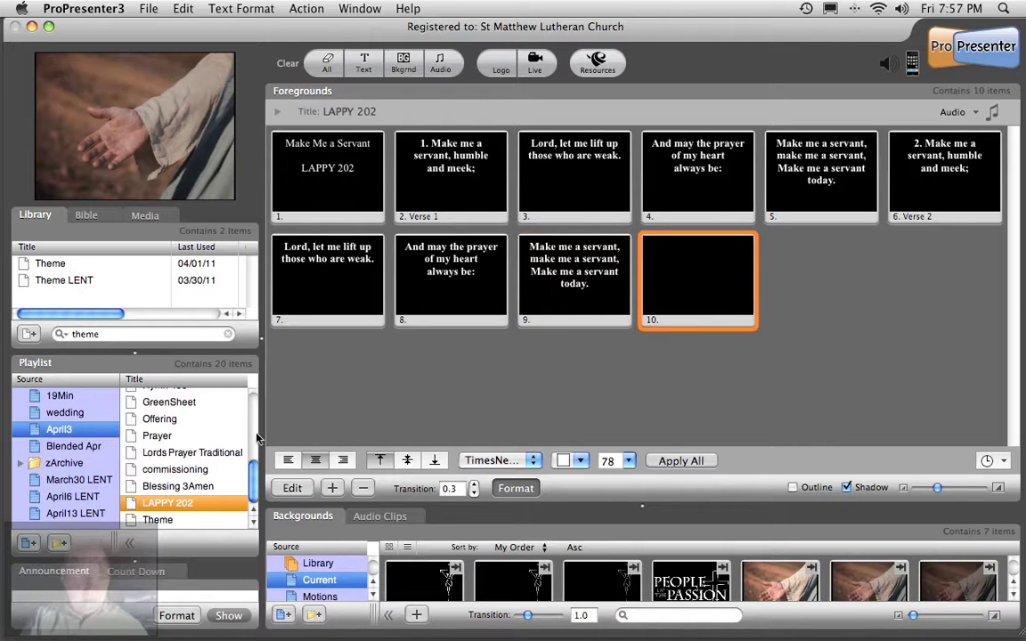
pyautogui.press('super+s')
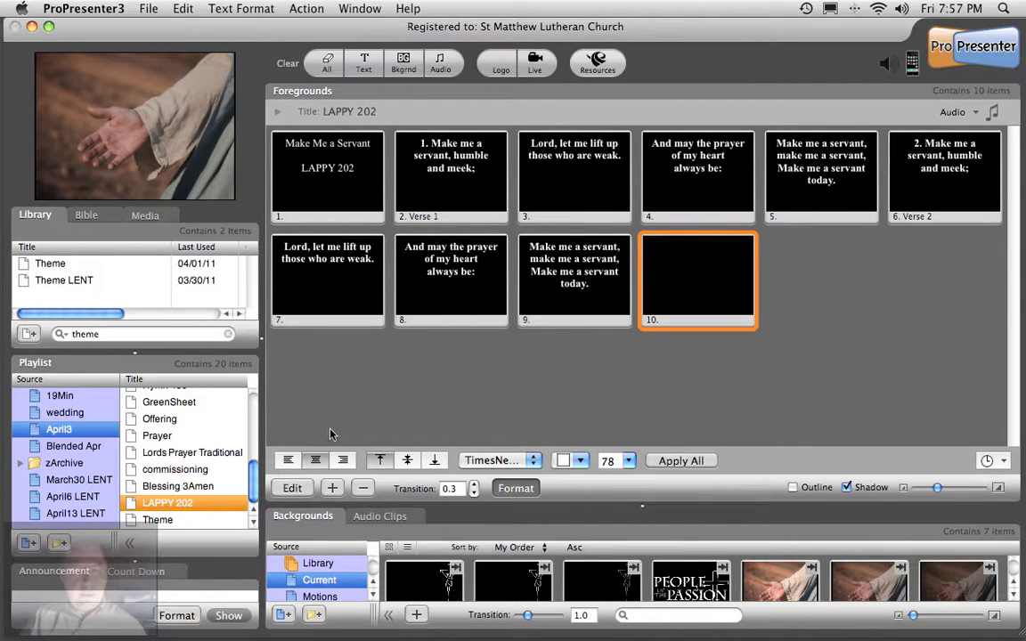